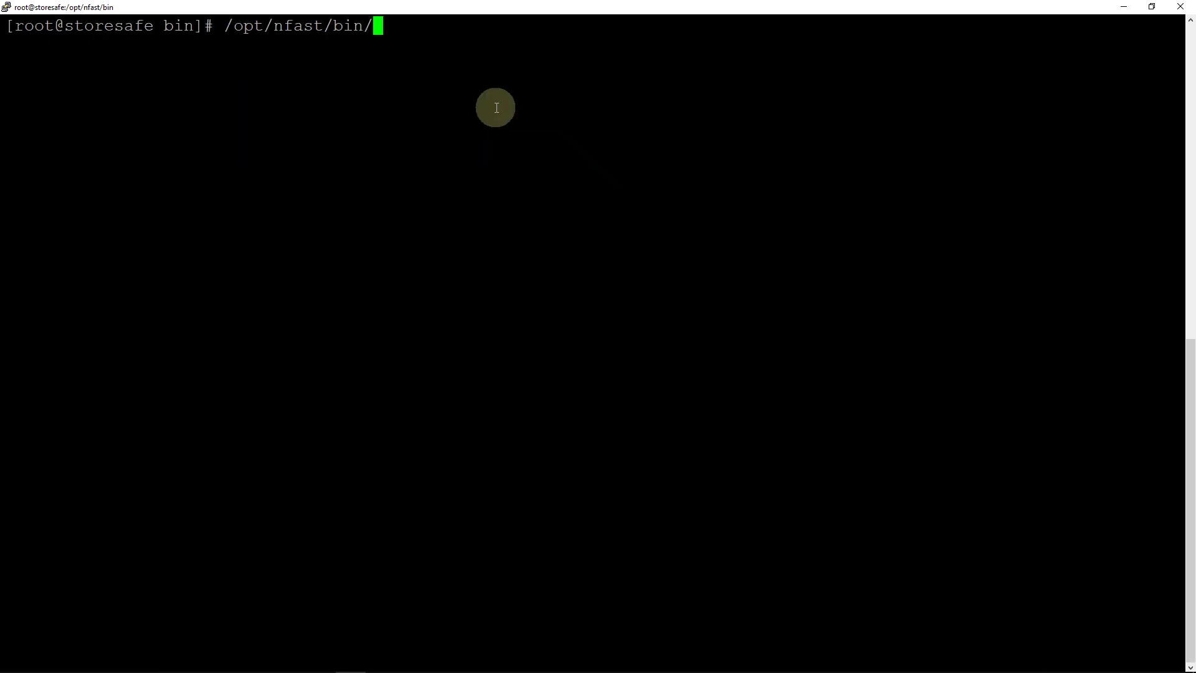
- Run the nCipher ckch PKCS#11 check on token slot 1 and submit the token passphrase
{"action": "type", "text": "ckch"}
{"action": "key", "text": "Tab"}
{"action": "key", "text": "Return"}
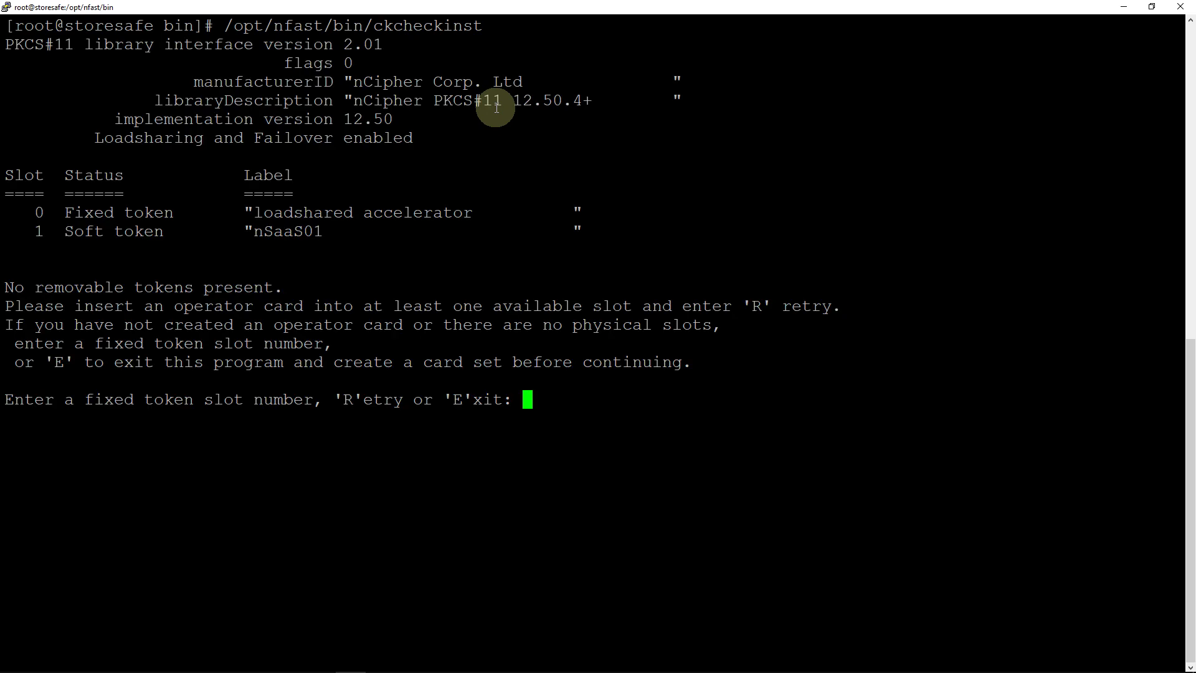
{"action": "type", "text": "1"}
{"action": "key", "text": "Return"}
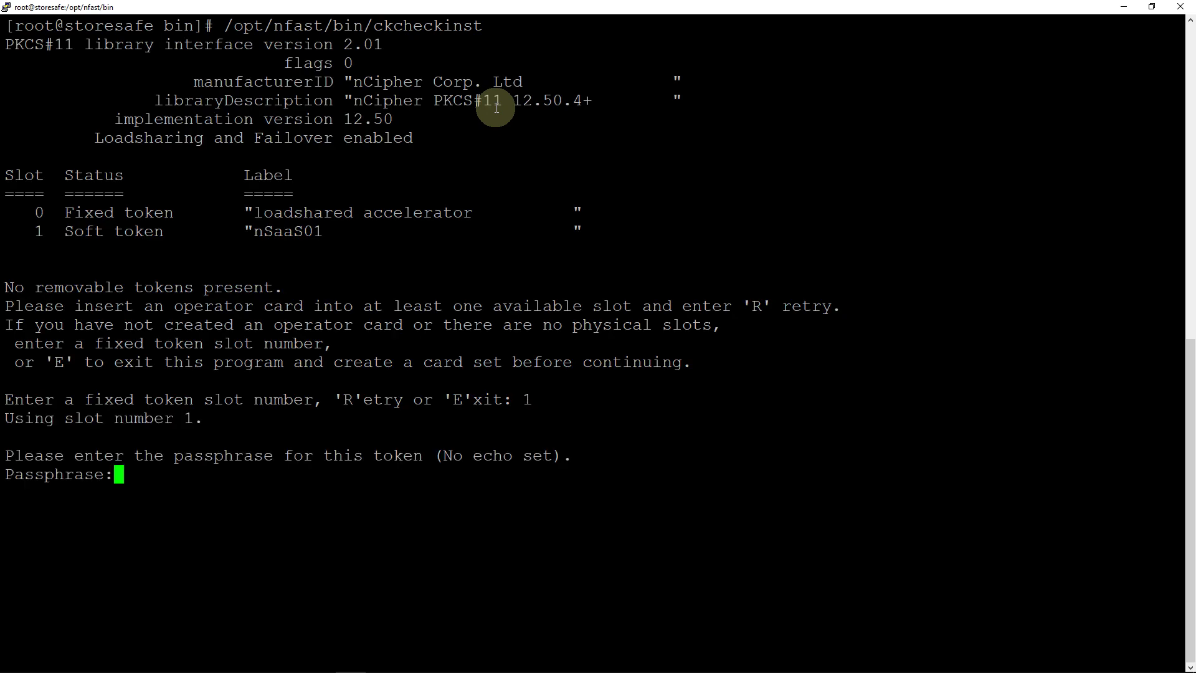
{"action": "key", "text": "Return"}
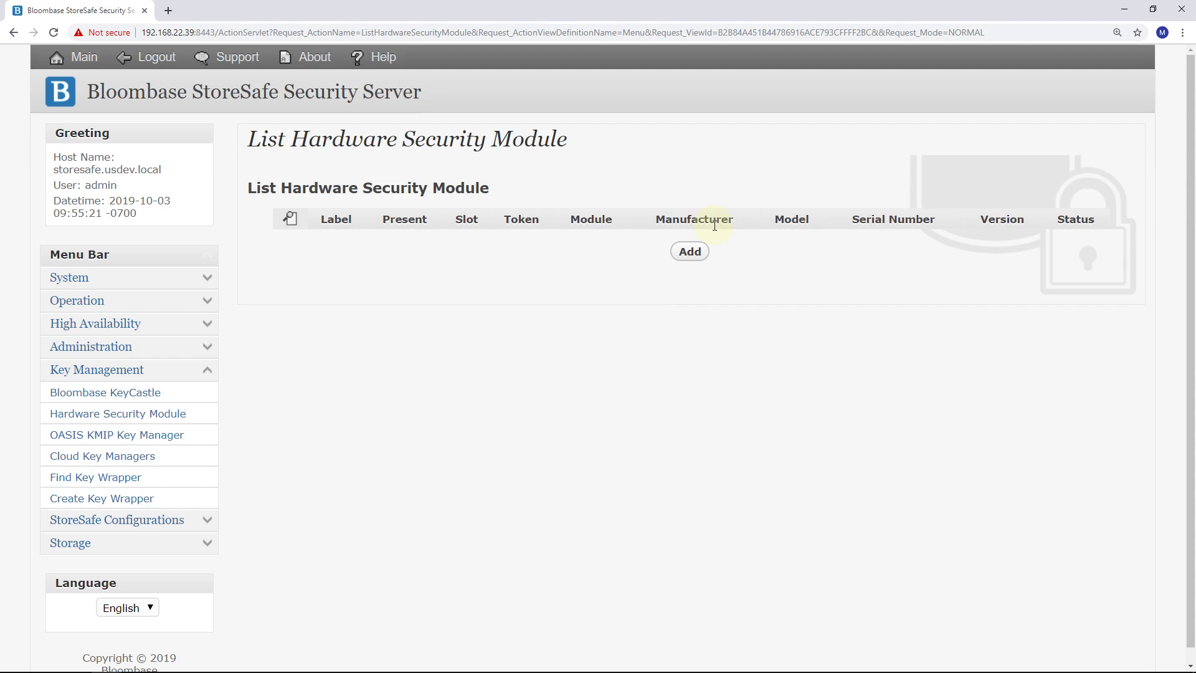
- Add a hardware security module on nfast labelled nSaaS01 with its pin, and confirm
{"action": "left_click", "coordinate": [688, 255]}
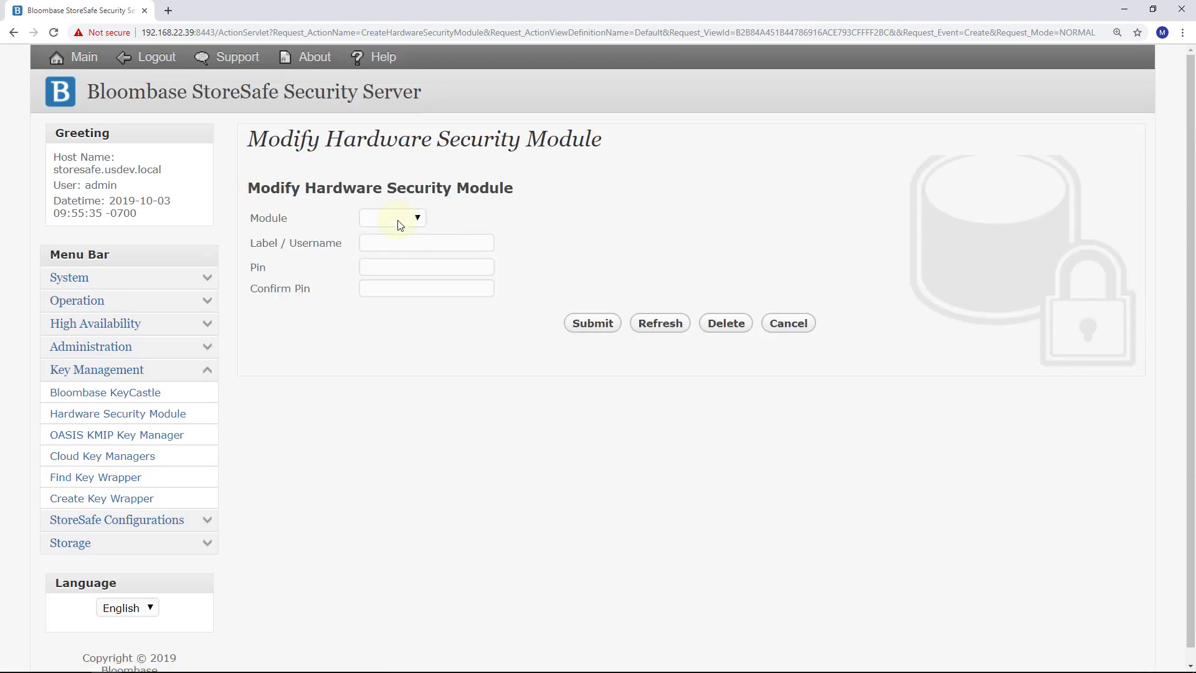
{"action": "left_click", "coordinate": [397, 219]}
{"action": "left_click", "coordinate": [390, 259]}
{"action": "left_click", "coordinate": [410, 245]}
{"action": "type", "text": "nSaaS01"}
{"action": "left_click", "coordinate": [444, 267]}
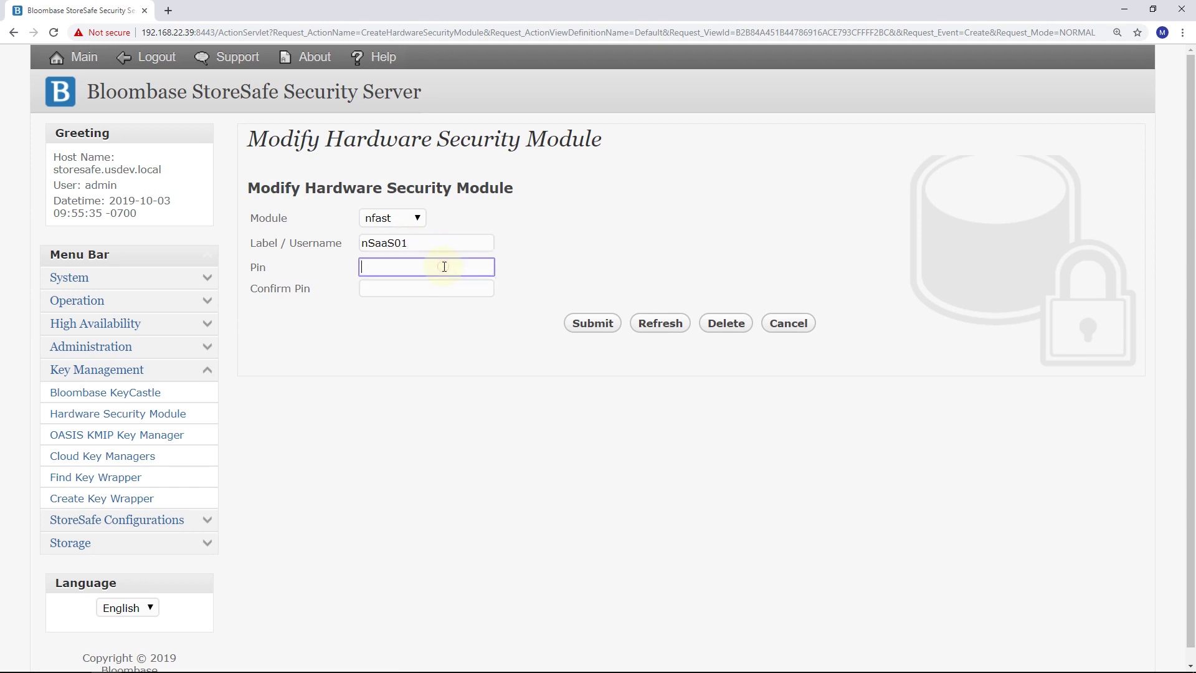
{"action": "key", "text": "Tab"}
{"action": "type", "text": "••••••"}
{"action": "left_click", "coordinate": [597, 324]}
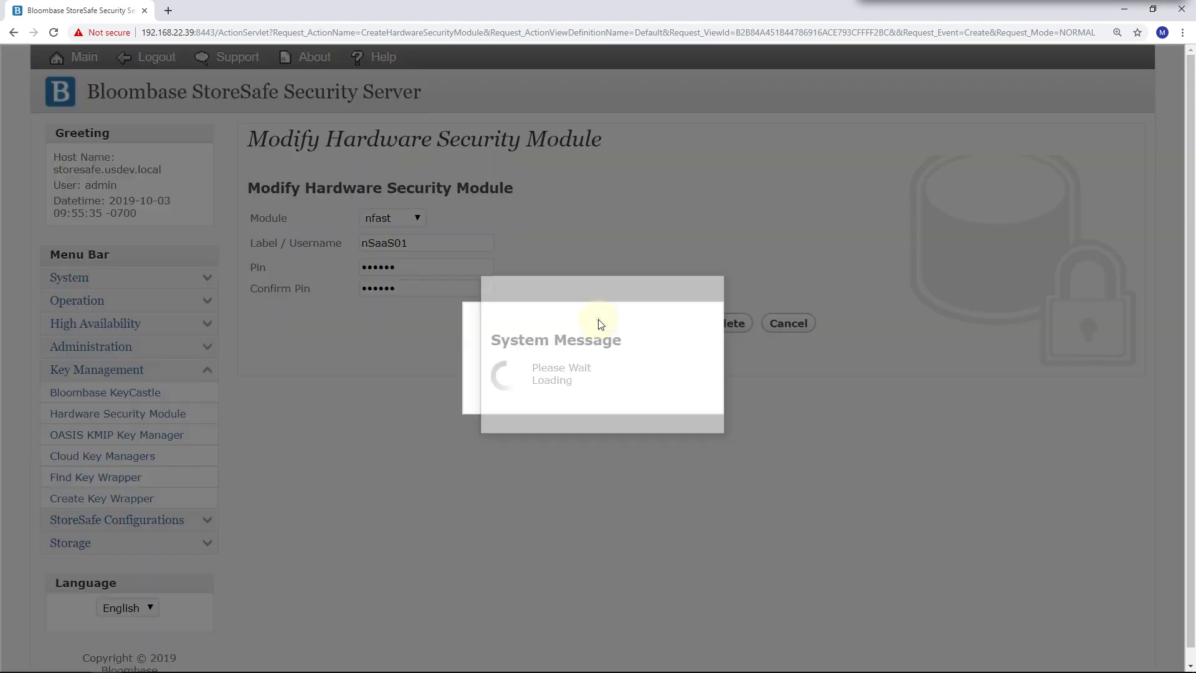
{"action": "scroll", "coordinate": [589, 387], "scroll_direction": "down", "scroll_amount": 1}
{"action": "left_click", "coordinate": [576, 398]}
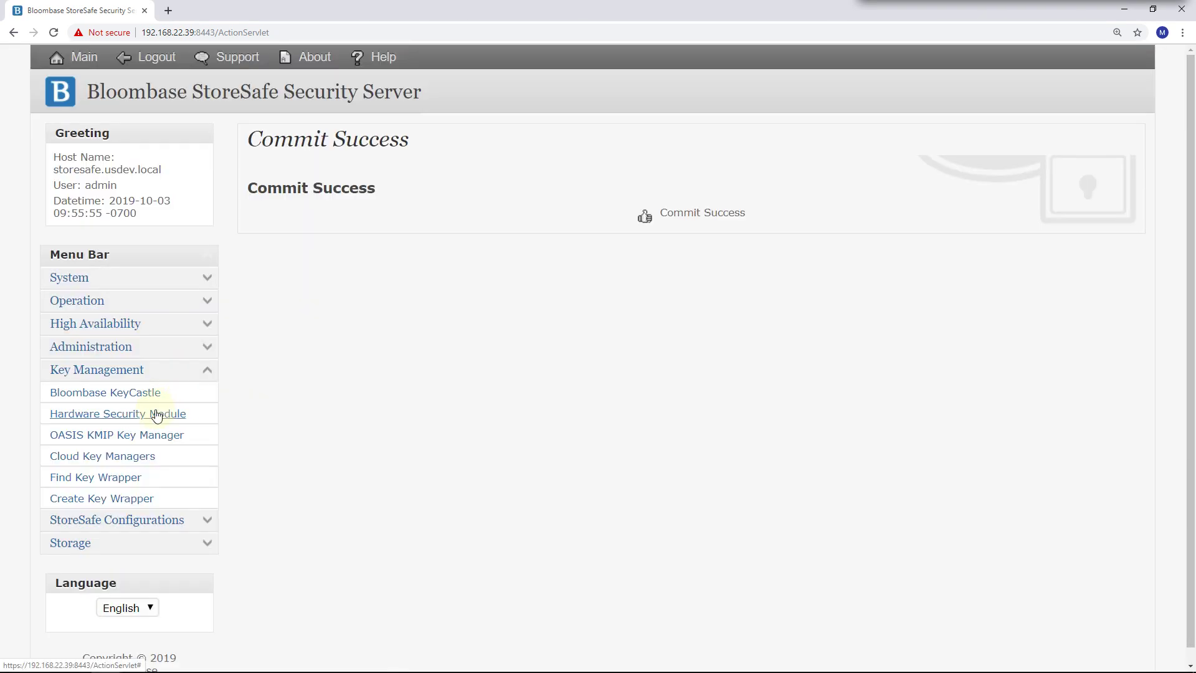
- Return to the HSM list and check module serial number 090E-03E0-D947
{"action": "left_click", "coordinate": [156, 414]}
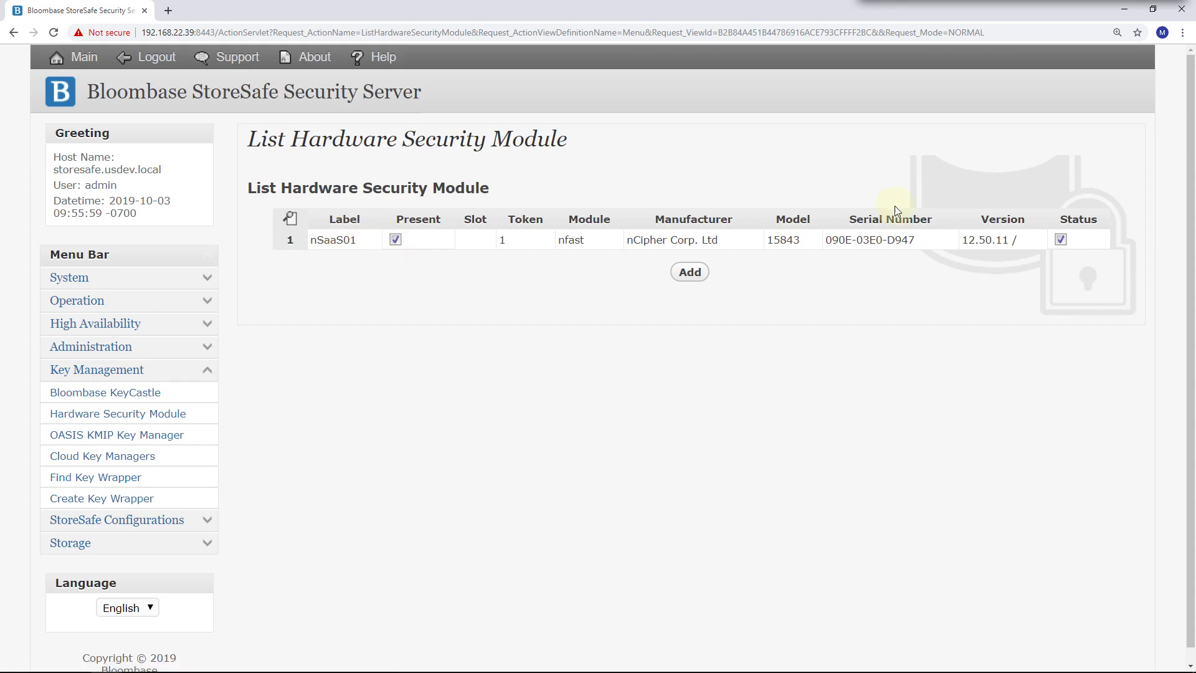
{"action": "left_click_drag", "start_coordinate": [825, 239], "coordinate": [916, 239]}
{"action": "left_click", "coordinate": [897, 240]}
{"action": "mouse_move", "coordinate": [1063, 244]}
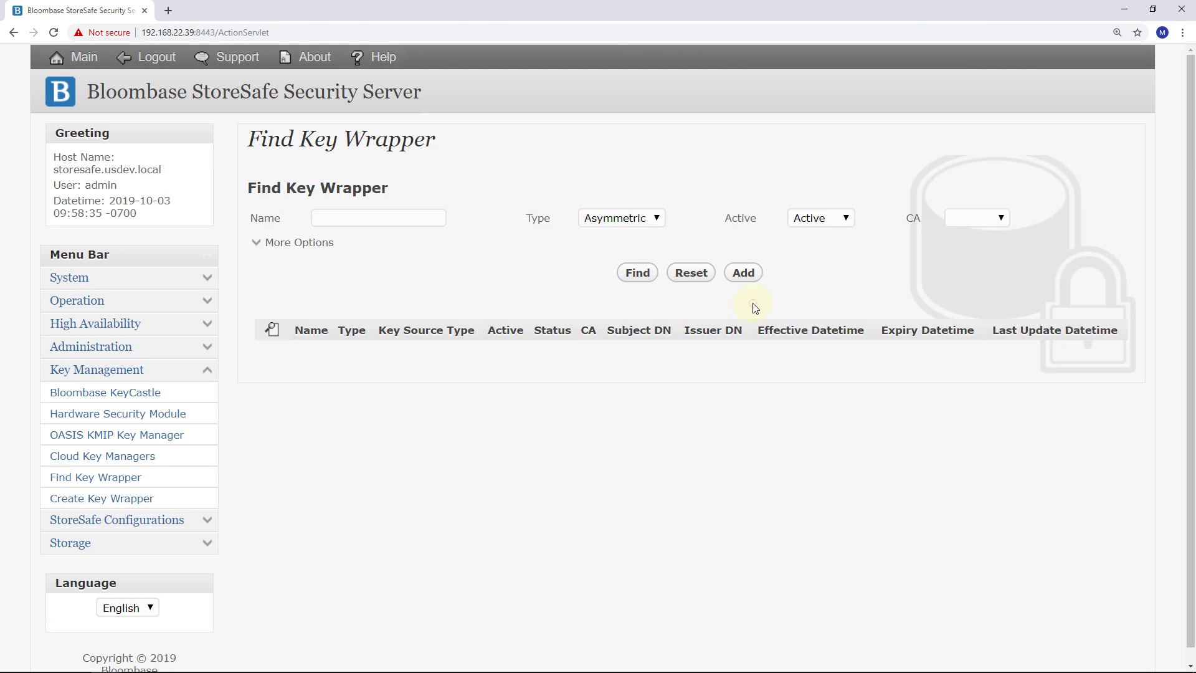
- Start a new key wrapper sourced from HSM module nfast, token nSaaS01, with no existing keys
{"action": "left_click", "coordinate": [756, 277]}
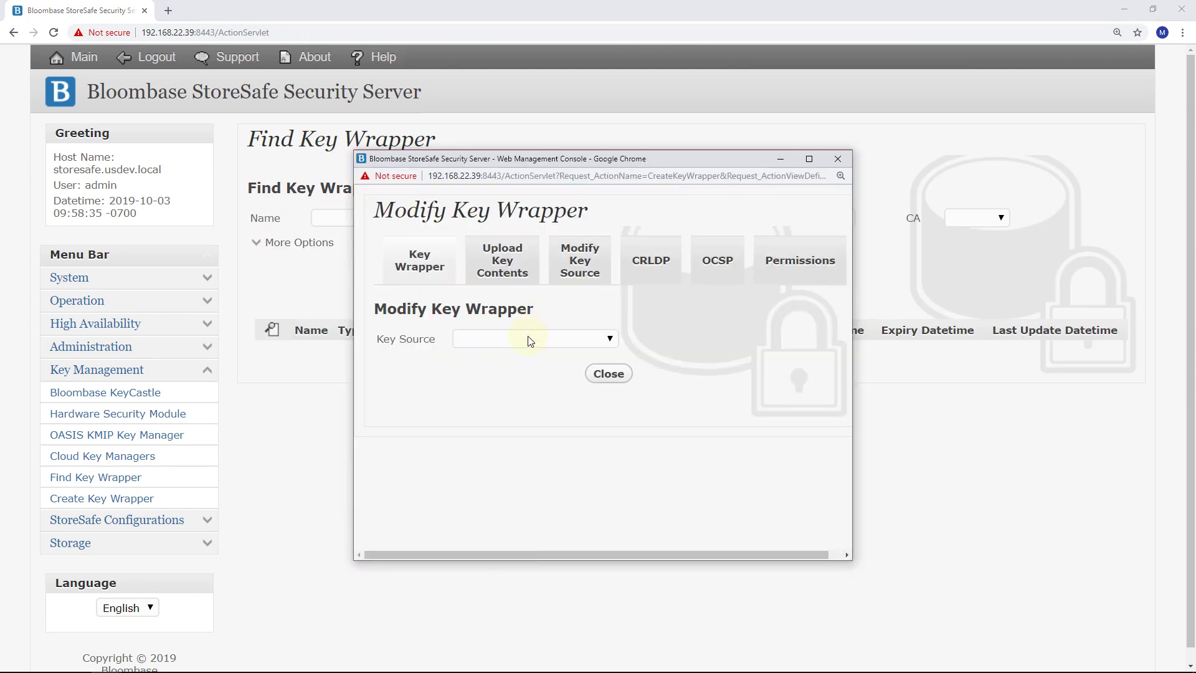
{"action": "left_click", "coordinate": [528, 337]}
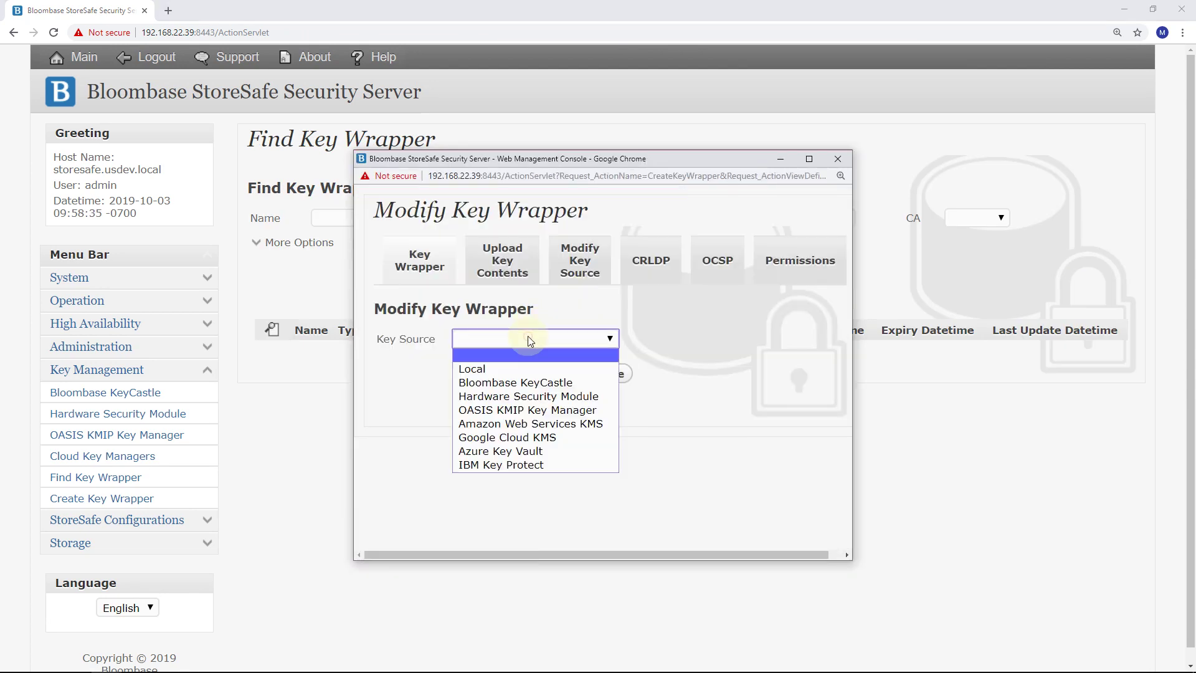
{"action": "left_click", "coordinate": [524, 396]}
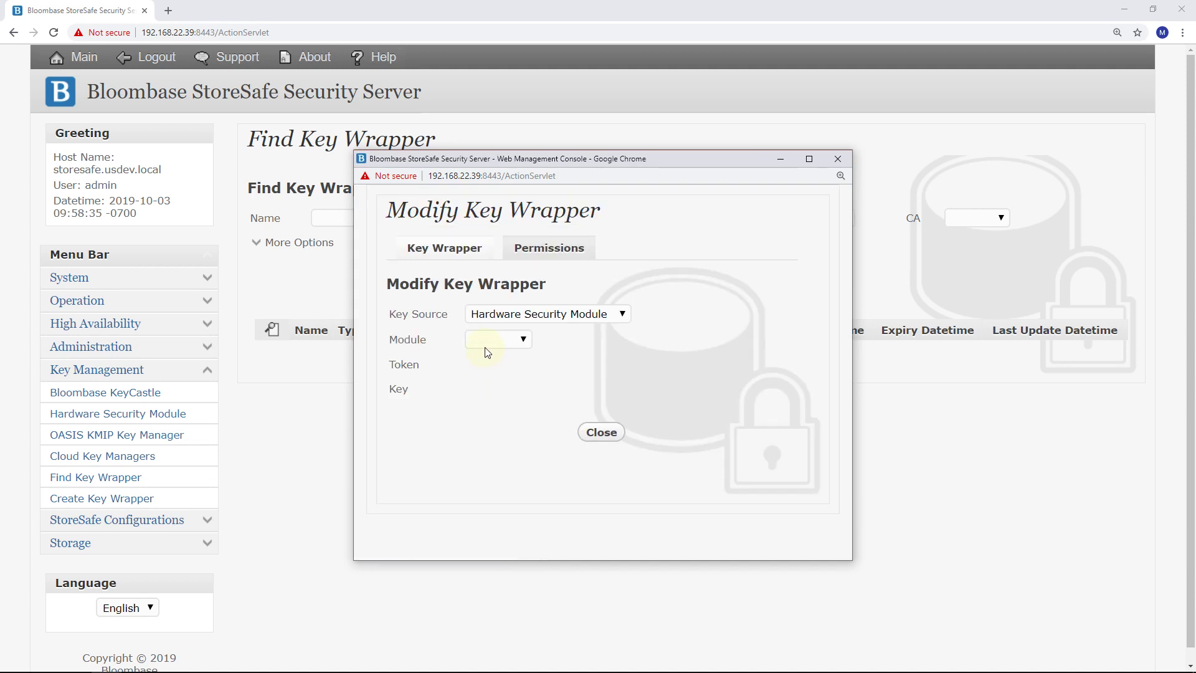
{"action": "left_click", "coordinate": [485, 343]}
{"action": "left_click", "coordinate": [488, 383]}
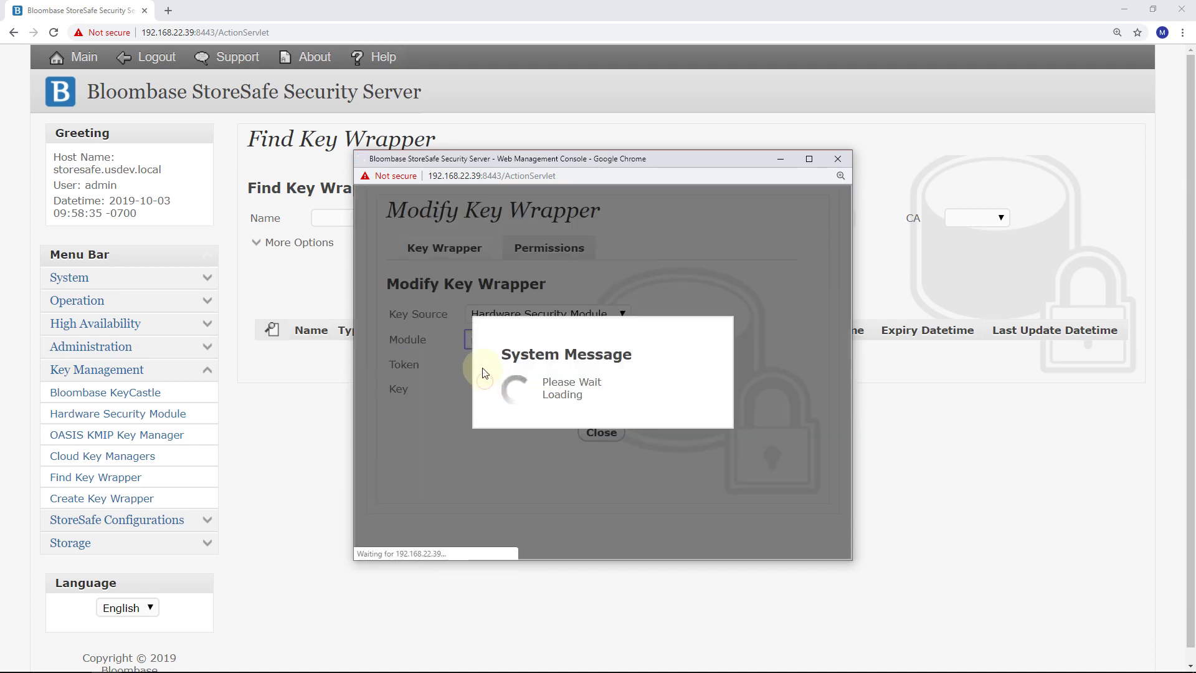
{"action": "left_click", "coordinate": [481, 365]}
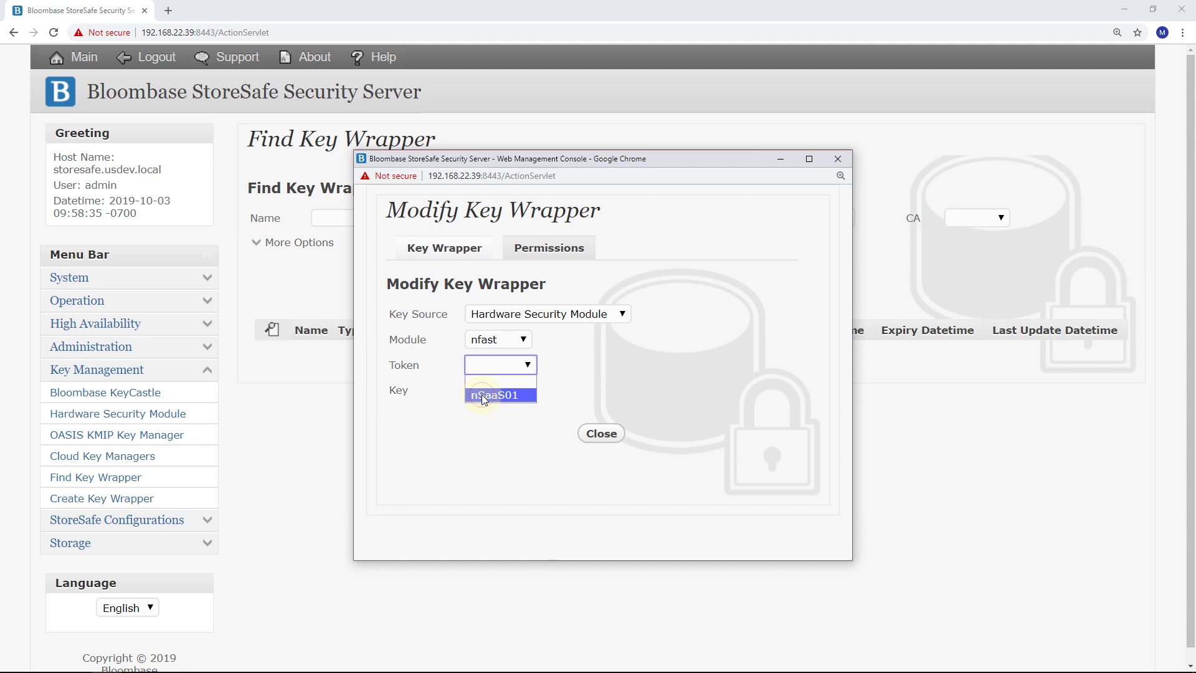
{"action": "left_click", "coordinate": [482, 395]}
{"action": "left_click", "coordinate": [482, 392]}
{"action": "left_click", "coordinate": [608, 396]}
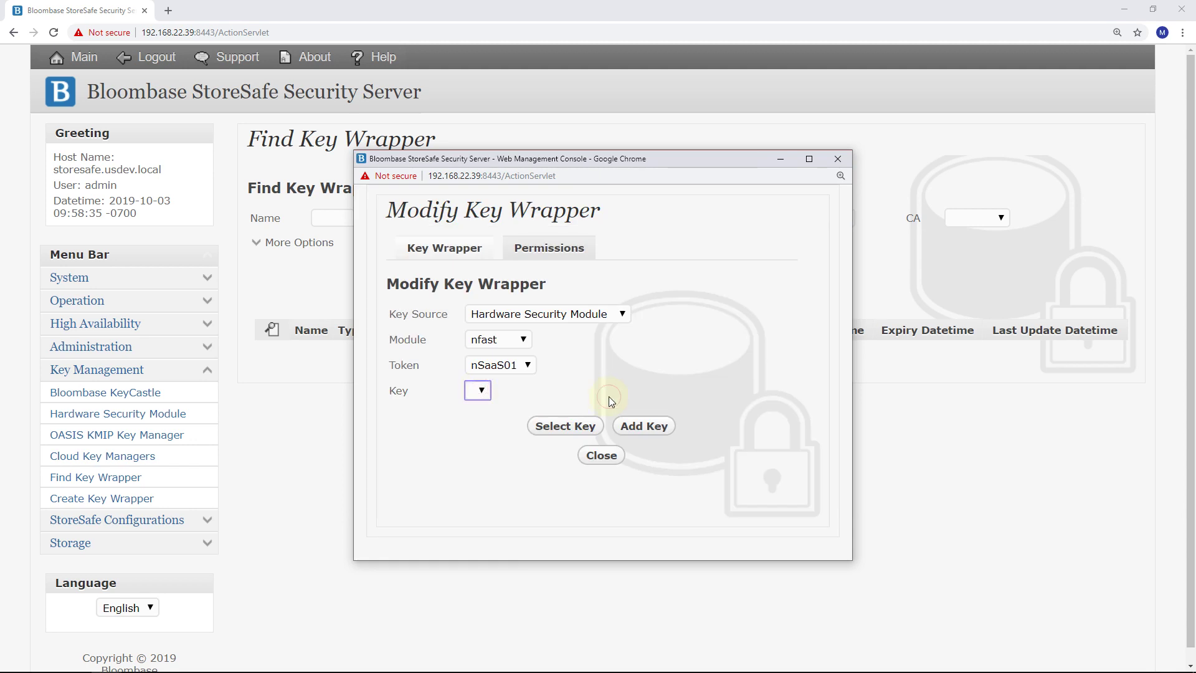
- Create a new token key with name and alias both nSaaS-key01
{"action": "left_click", "coordinate": [641, 426]}
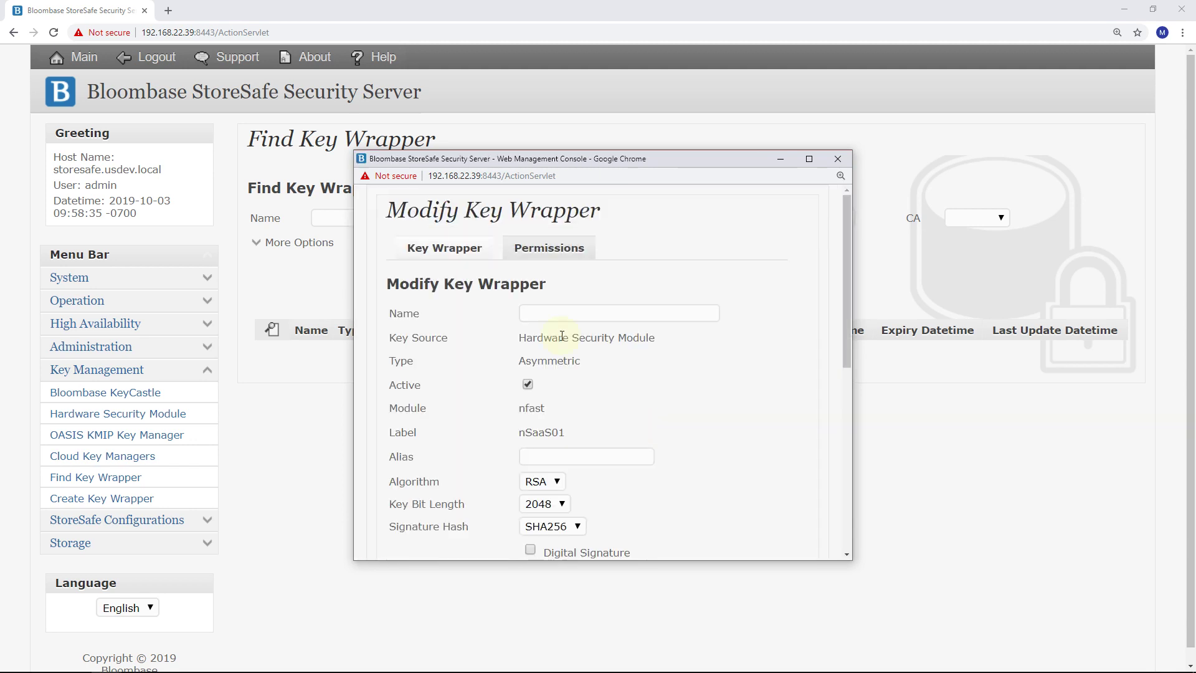
{"action": "left_click", "coordinate": [553, 309]}
{"action": "type", "text": "nSaaS"}
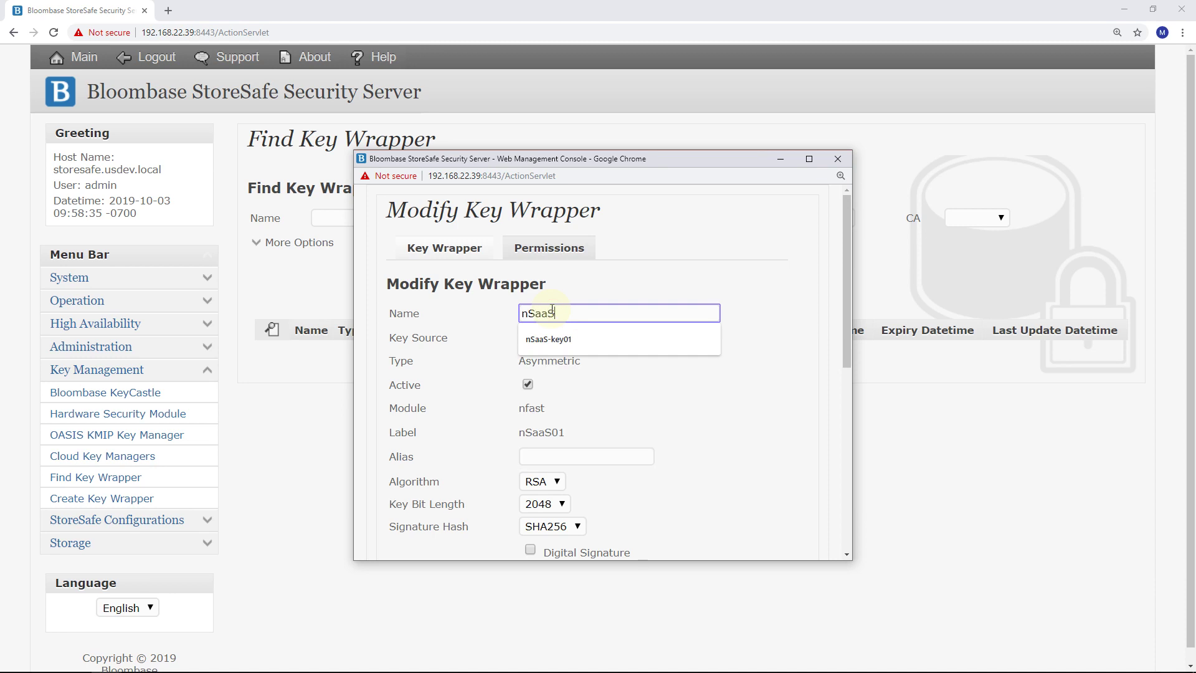
{"action": "type", "text": "-k"}
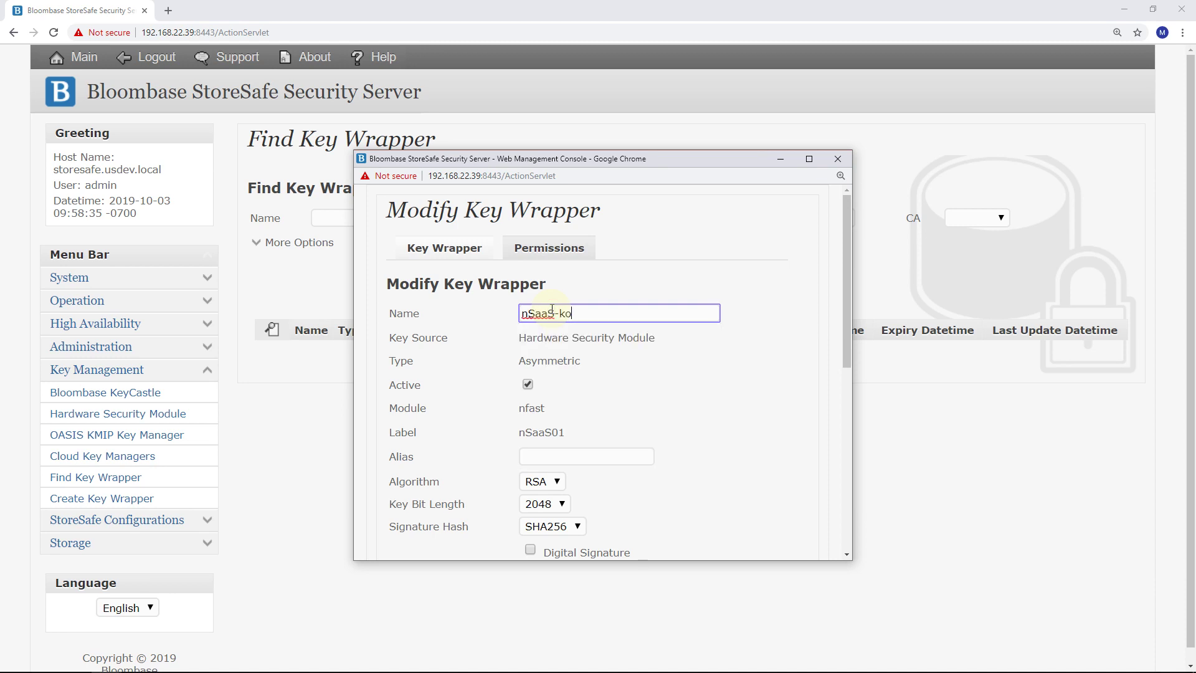
{"action": "type", "text": "ey01"}
{"action": "key", "text": "Tab"}
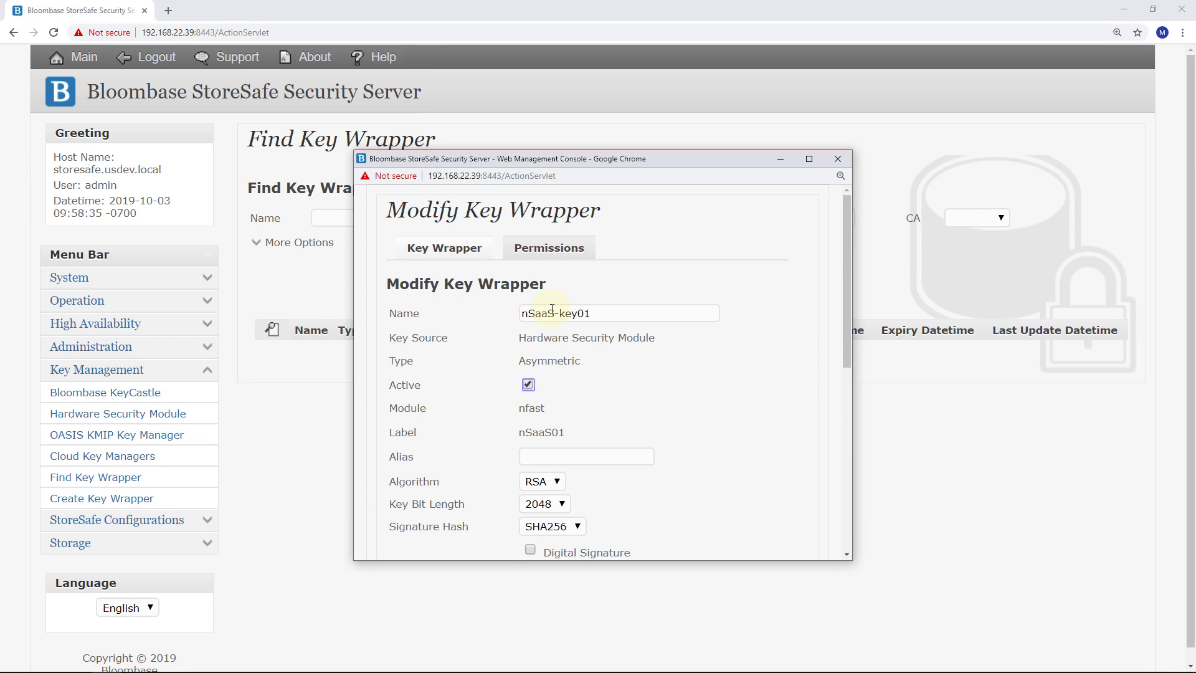
{"action": "left_click", "coordinate": [563, 458]}
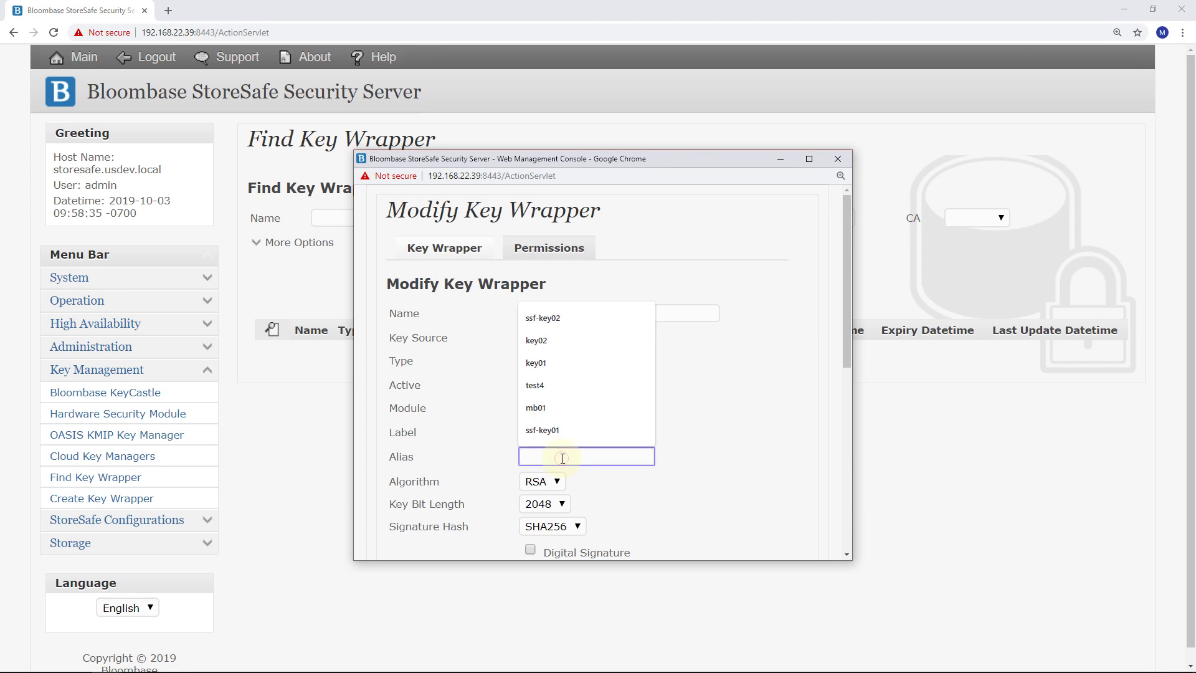
{"action": "type", "text": "nSaaS-key01"}
{"action": "scroll", "coordinate": [734, 475], "scroll_direction": "down", "scroll_amount": 1}
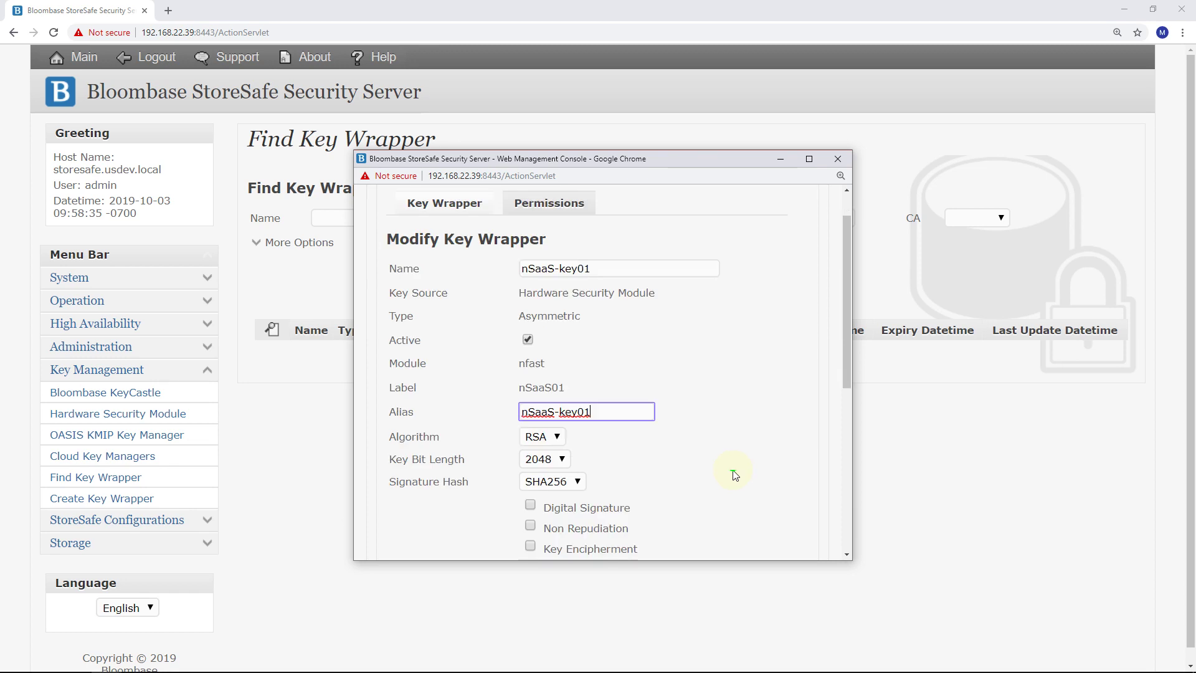
{"action": "scroll", "coordinate": [734, 475], "scroll_direction": "down", "scroll_amount": 5}
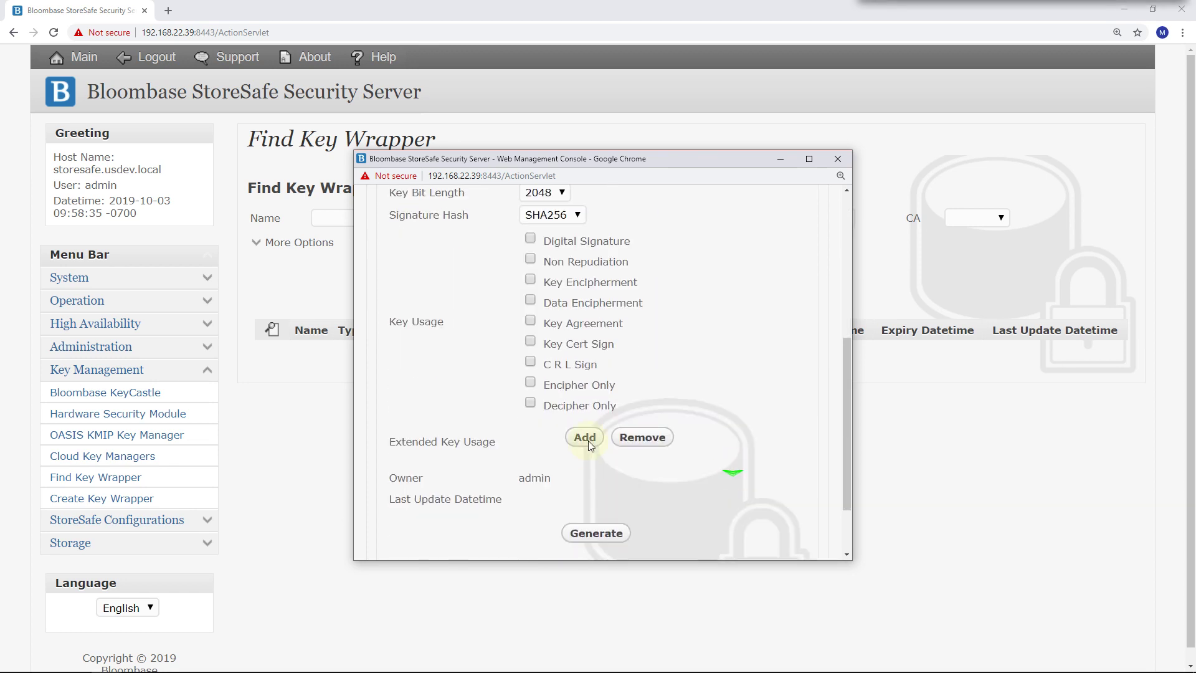
- Generate the nSaaS-key01 key on the HSM
{"action": "left_click", "coordinate": [588, 532]}
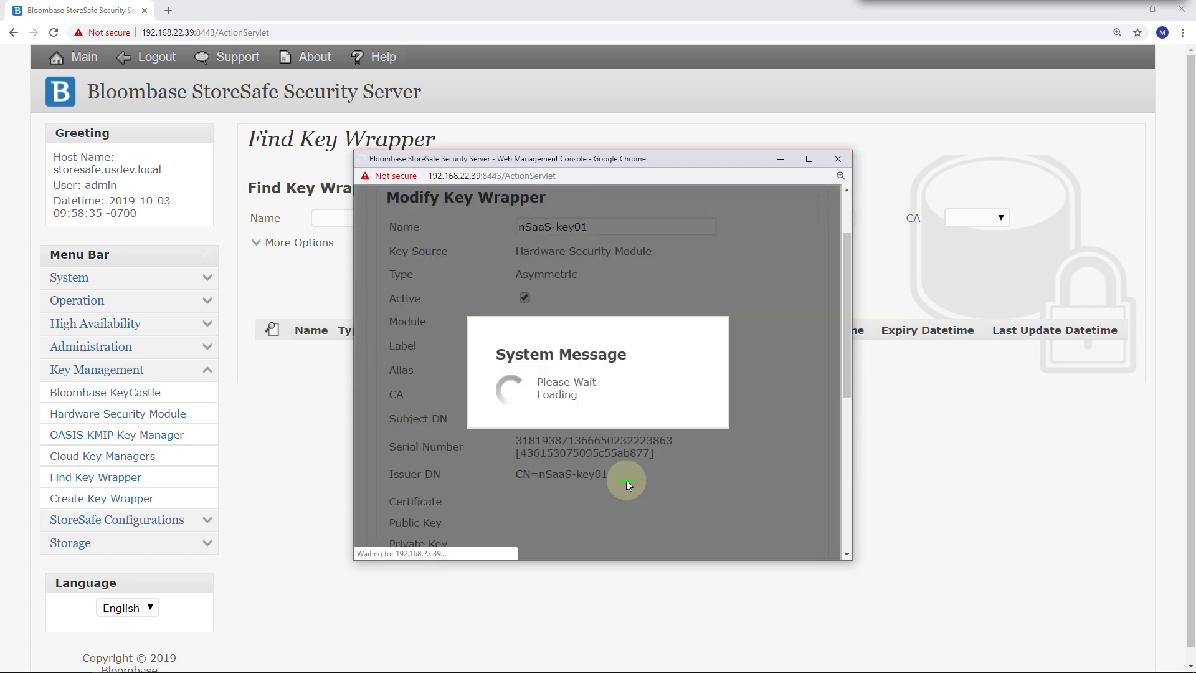
{"action": "scroll", "coordinate": [574, 378], "scroll_direction": "down", "scroll_amount": 1}
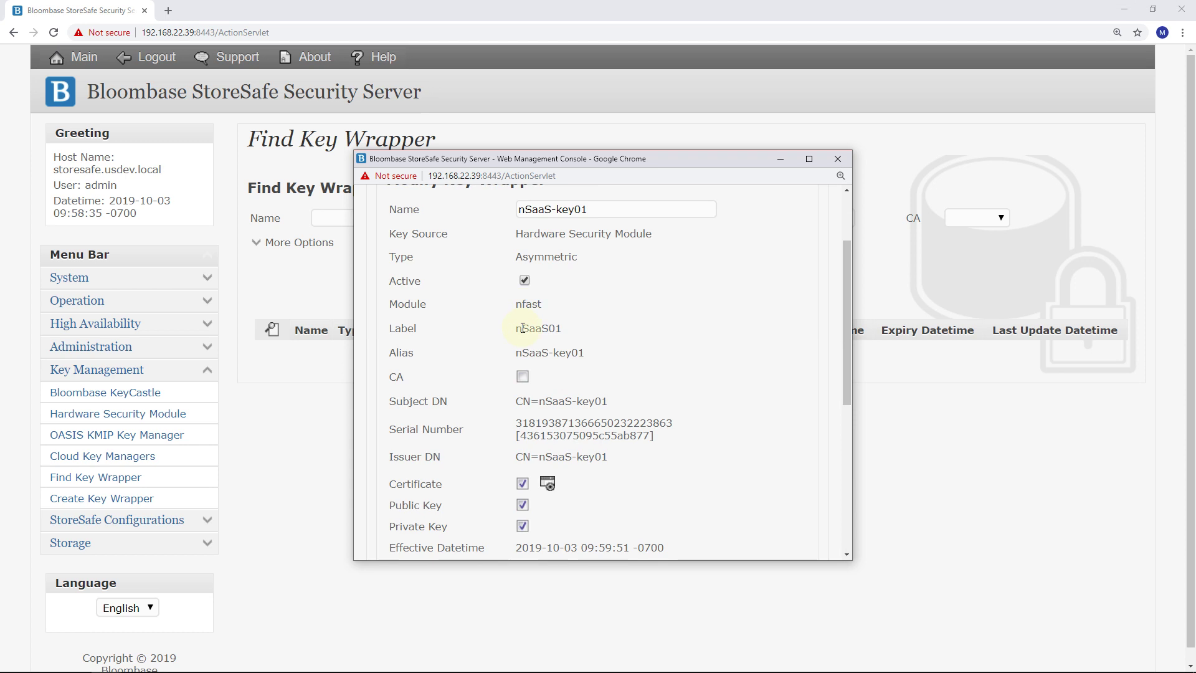
{"action": "scroll", "coordinate": [524, 329], "scroll_direction": "down", "scroll_amount": 1}
{"action": "scroll", "coordinate": [523, 329], "scroll_direction": "down", "scroll_amount": 5}
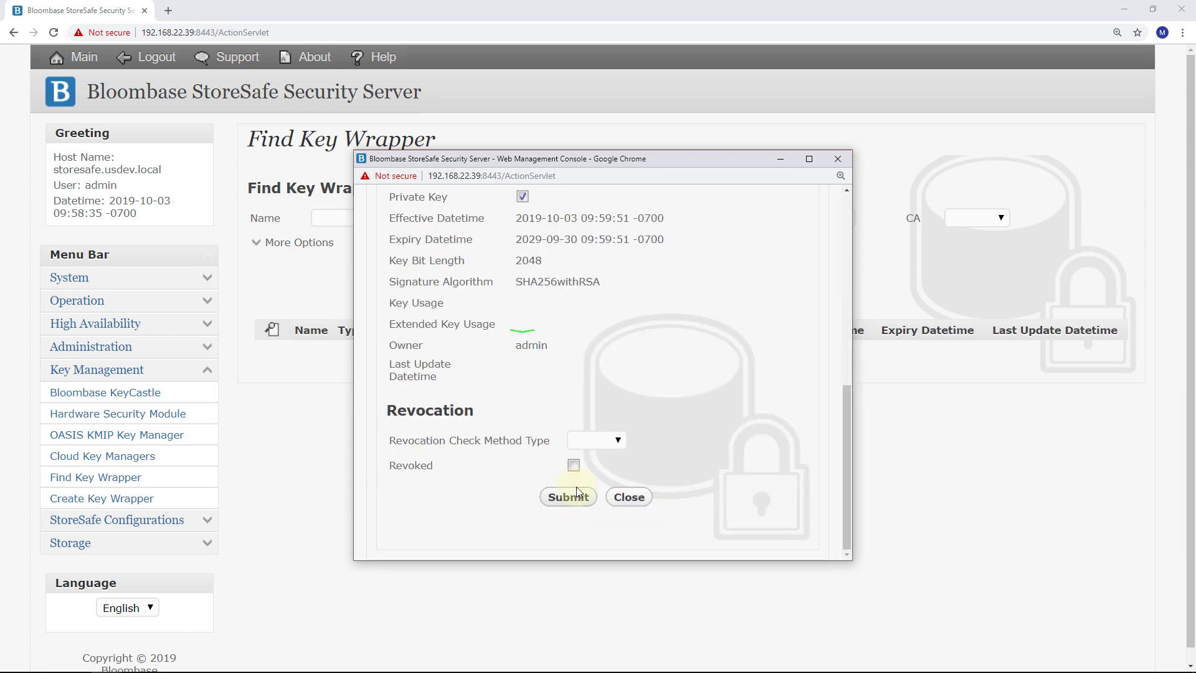
- Commit the nSaaS-key01 key wrapper, then find it and open its details
{"action": "left_click", "coordinate": [577, 487]}
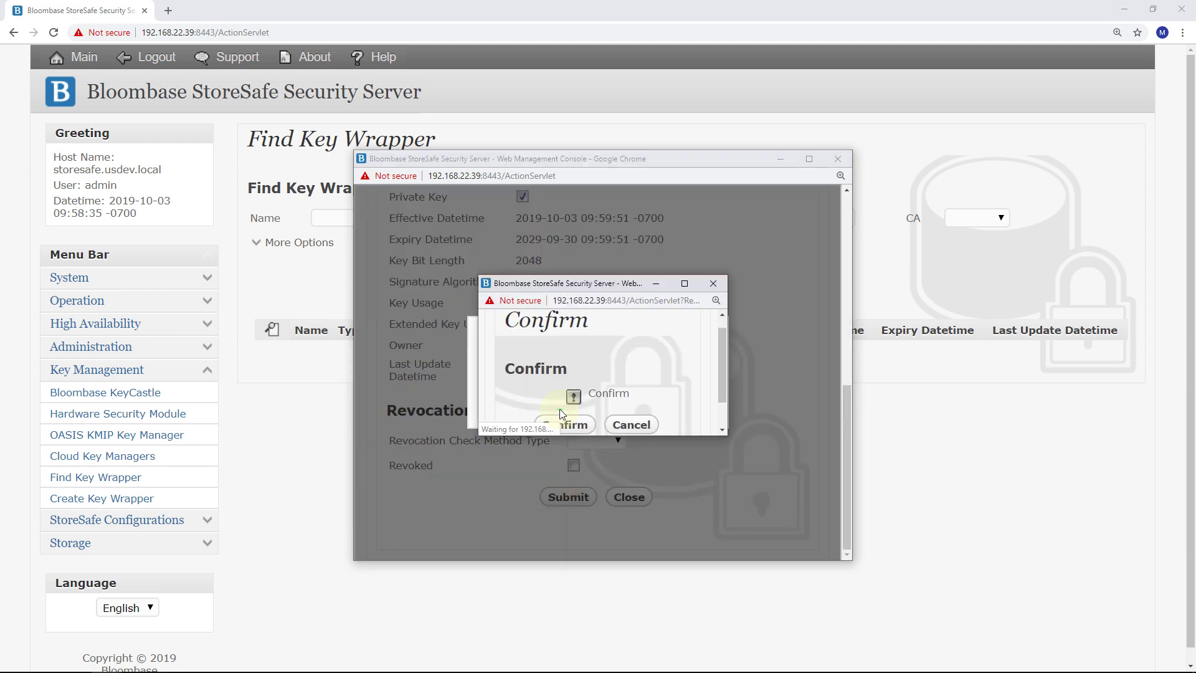
{"action": "left_click", "coordinate": [563, 398]}
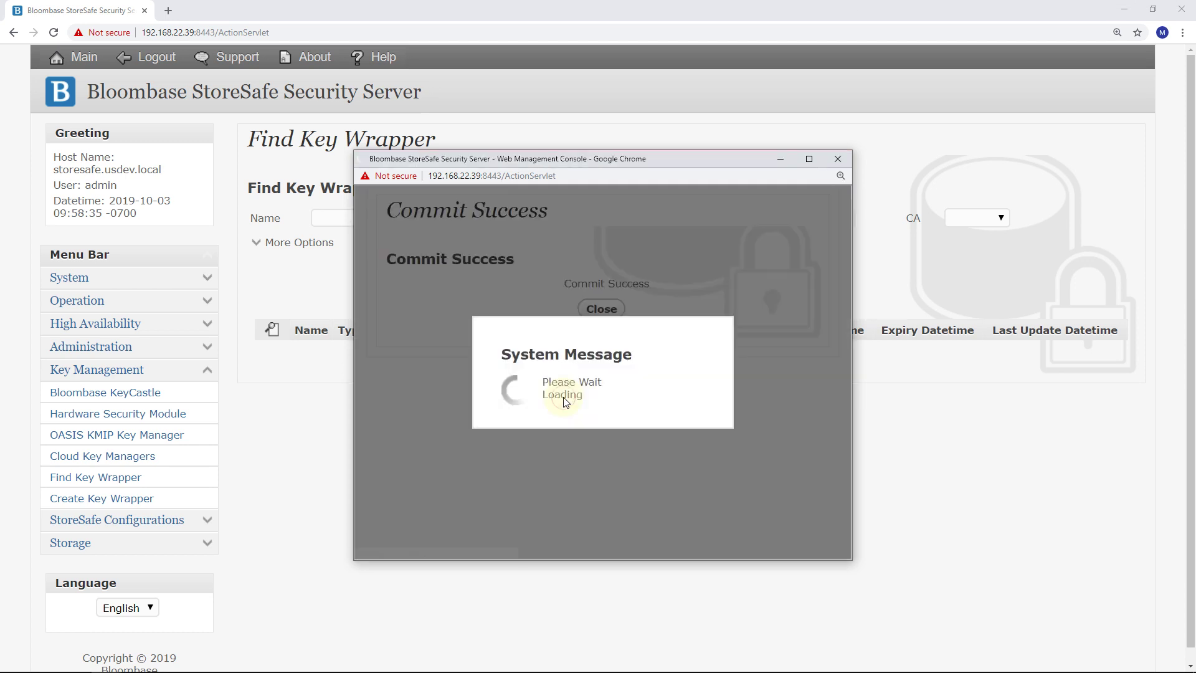
{"action": "left_click", "coordinate": [594, 316]}
{"action": "left_click", "coordinate": [640, 276]}
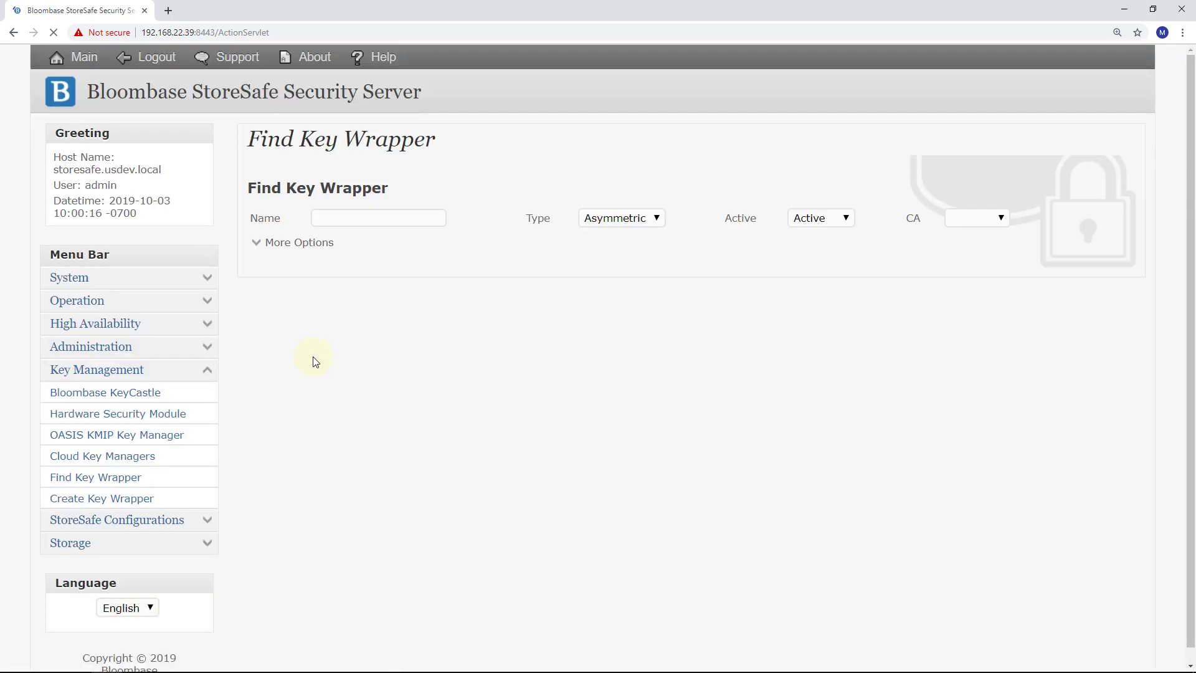
{"action": "left_click", "coordinate": [321, 359]}
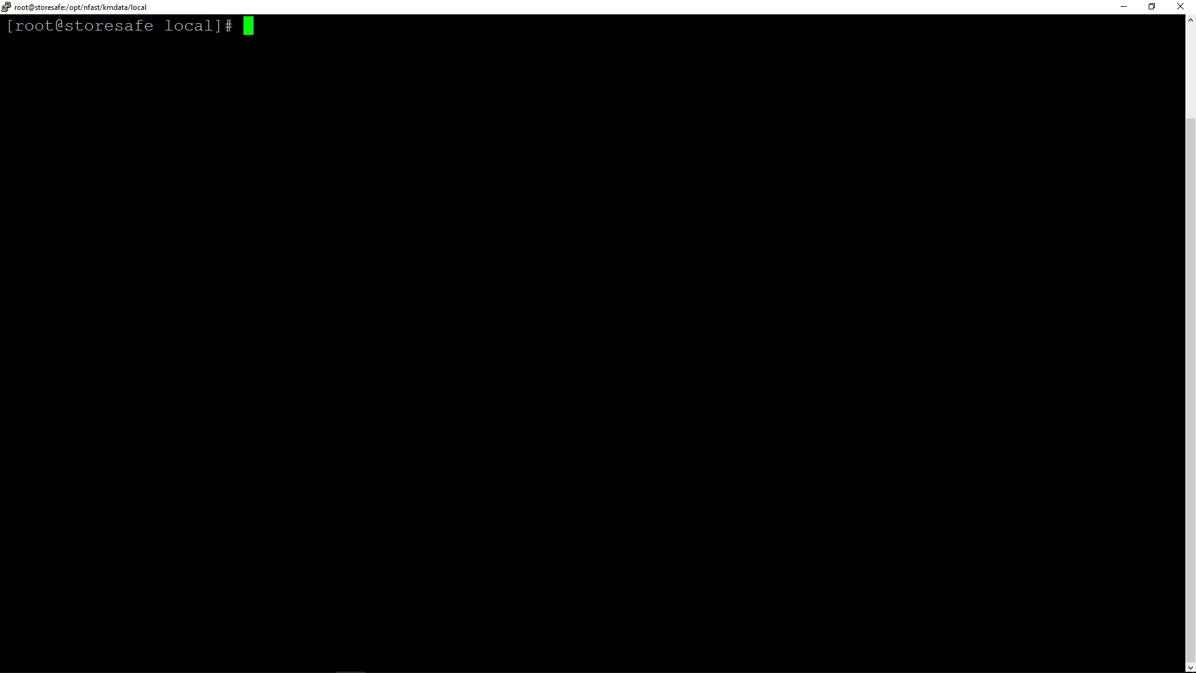
- Rerun nfkminfo --name-list in PuTTY and verify nSaaS-key01 is listed as module-protected
{"action": "key", "text": "Up"}
{"action": "key", "text": "Up"}
{"action": "key", "text": "Up"}
{"action": "key", "text": "Up"}
{"action": "key", "text": "Return"}
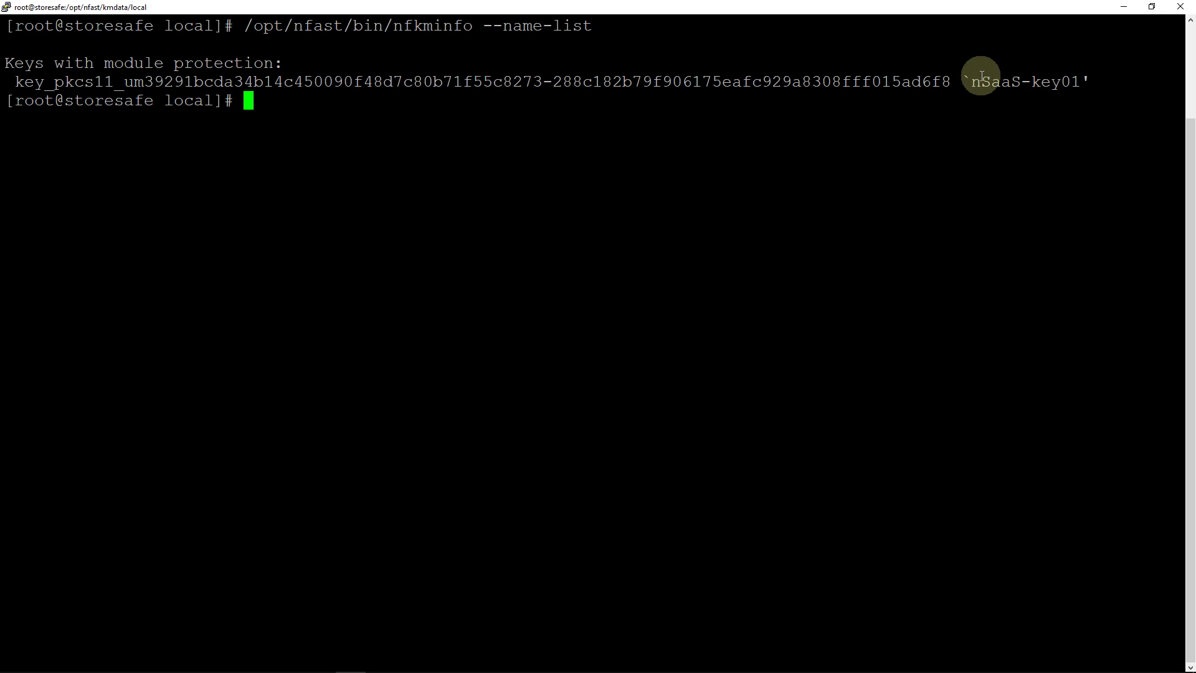
{"action": "left_click_drag", "start_coordinate": [963, 82], "coordinate": [1089, 102]}
{"action": "scroll", "coordinate": [1095, 99], "scroll_direction": "up", "scroll_amount": 1}
{"action": "left_click", "coordinate": [1059, 161]}
{"action": "scroll", "coordinate": [1060, 161], "scroll_direction": "down", "scroll_amount": 1}
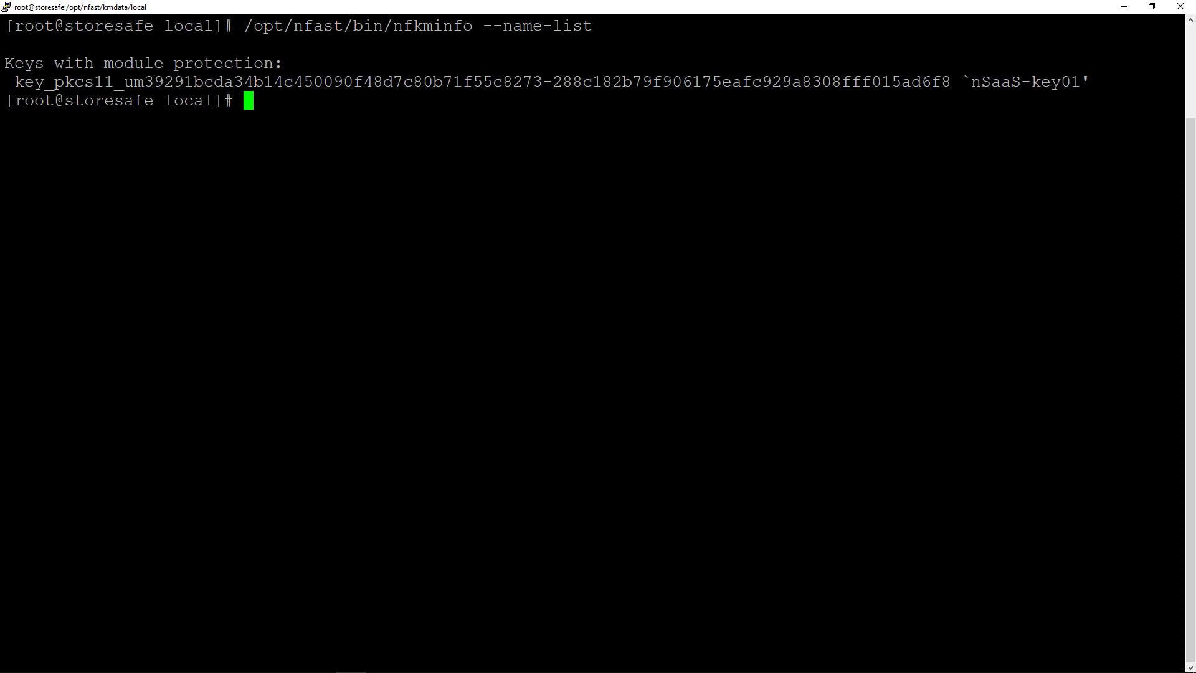
{"action": "key", "text": "alt+Tab"}
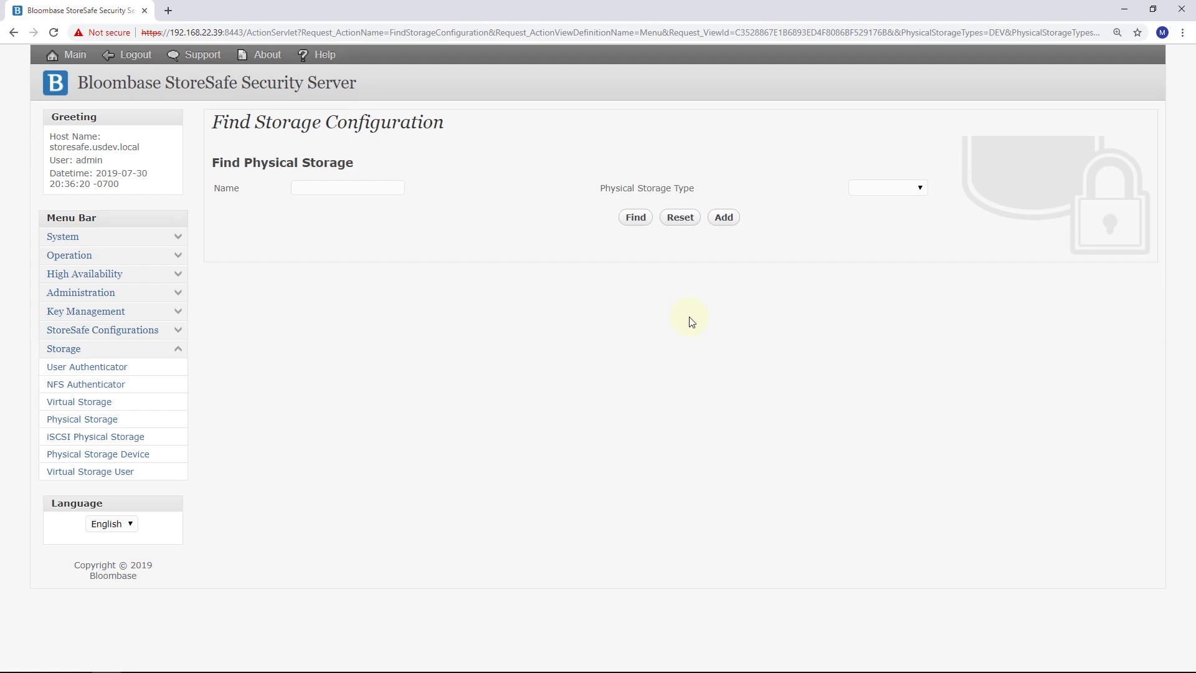
- Review share01's physical storage host win22-201.usdev.local and share name, closing without changes
{"action": "left_click", "coordinate": [636, 218]}
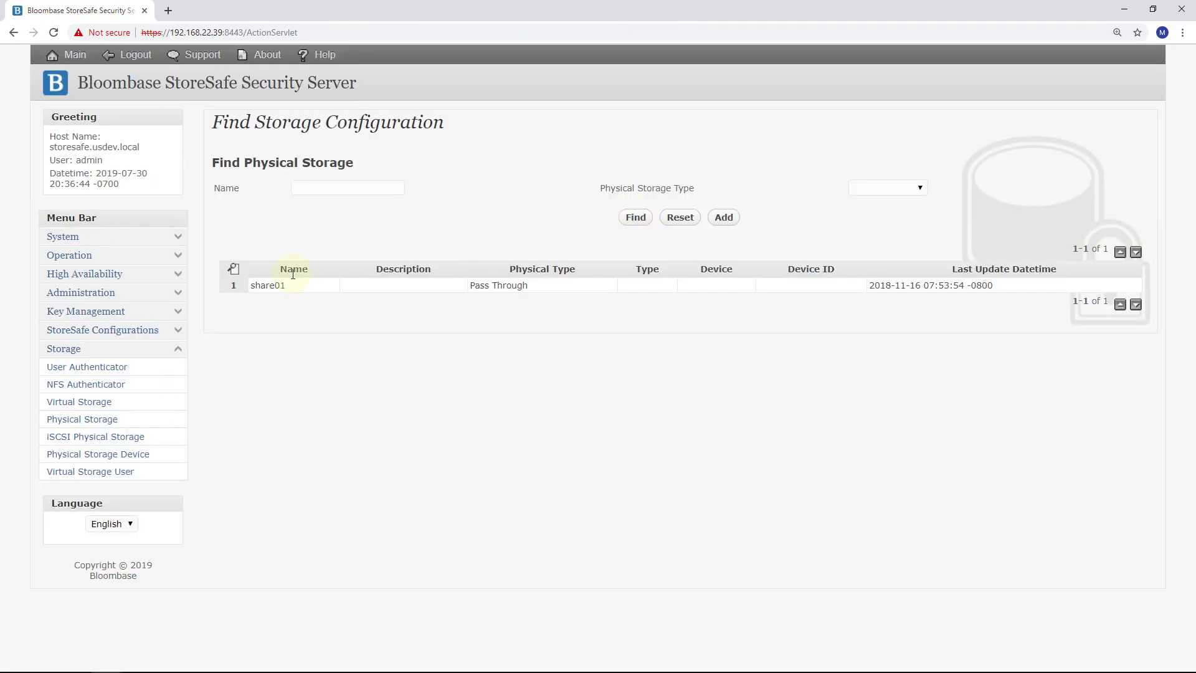
{"action": "left_click", "coordinate": [275, 288]}
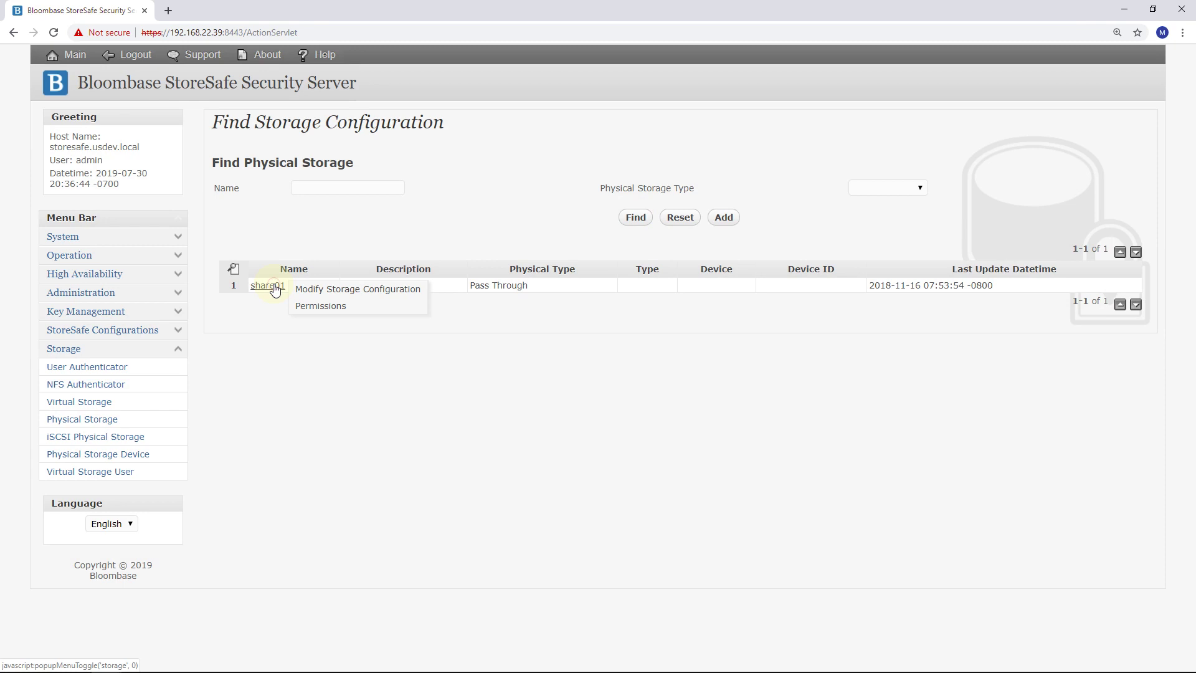
{"action": "left_click", "coordinate": [340, 289]}
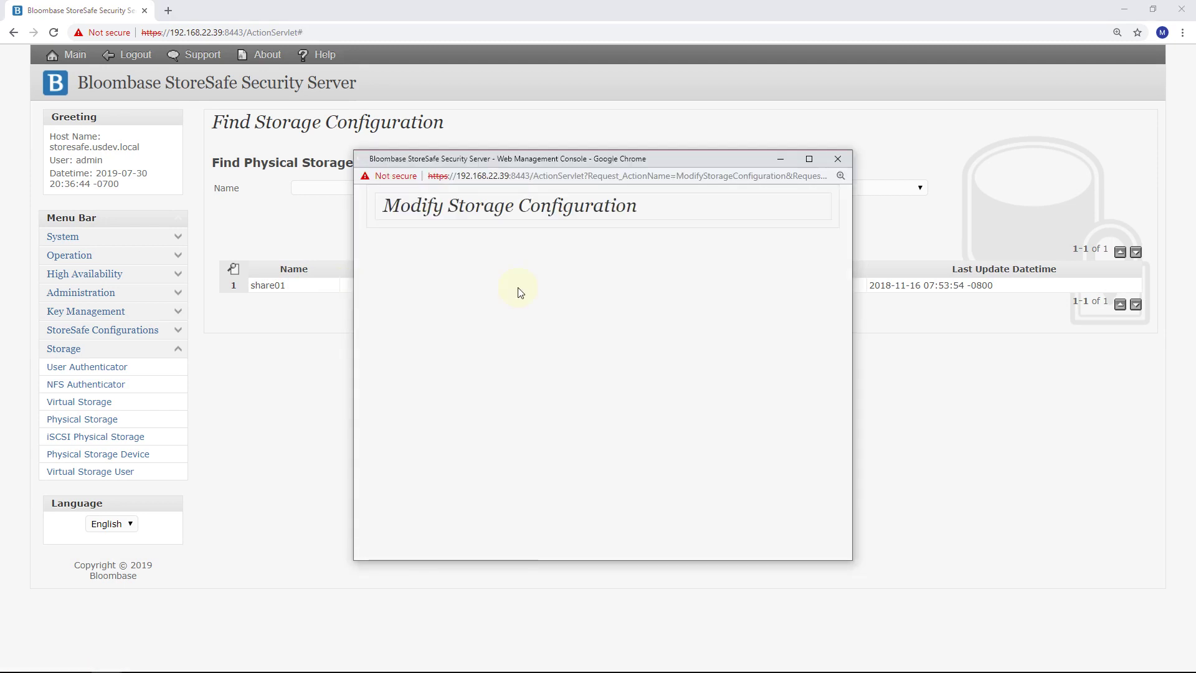
{"action": "scroll", "coordinate": [551, 306], "scroll_direction": "down", "scroll_amount": 1}
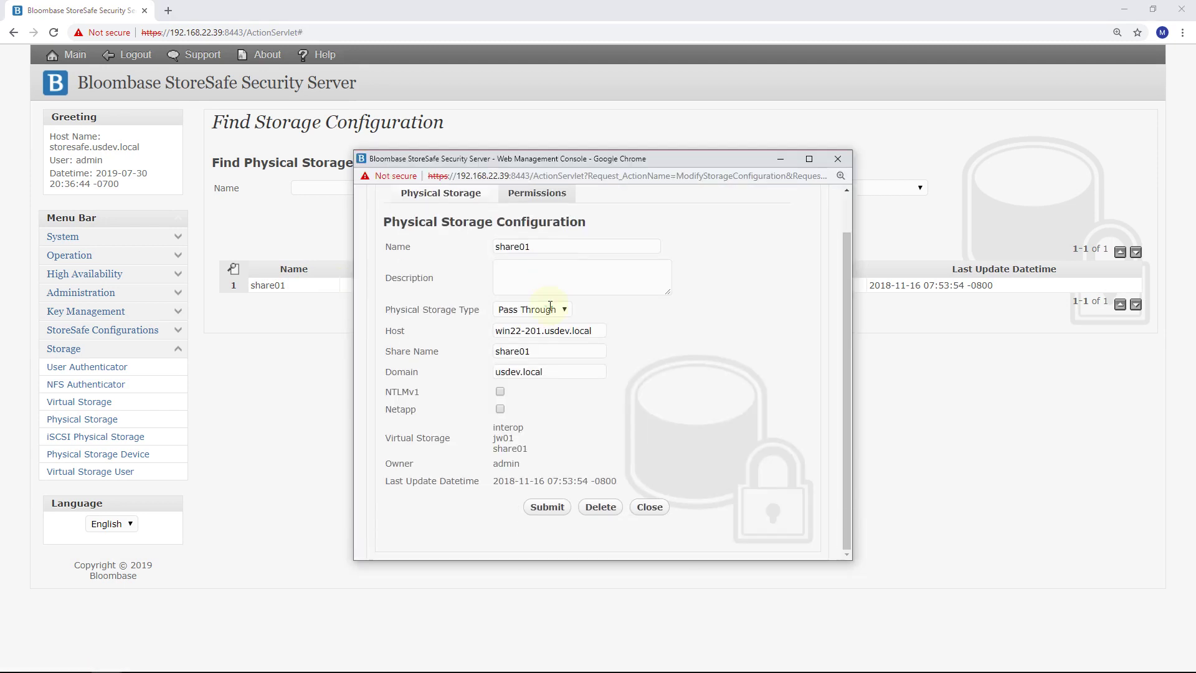
{"action": "left_click_drag", "start_coordinate": [596, 330], "coordinate": [435, 335]}
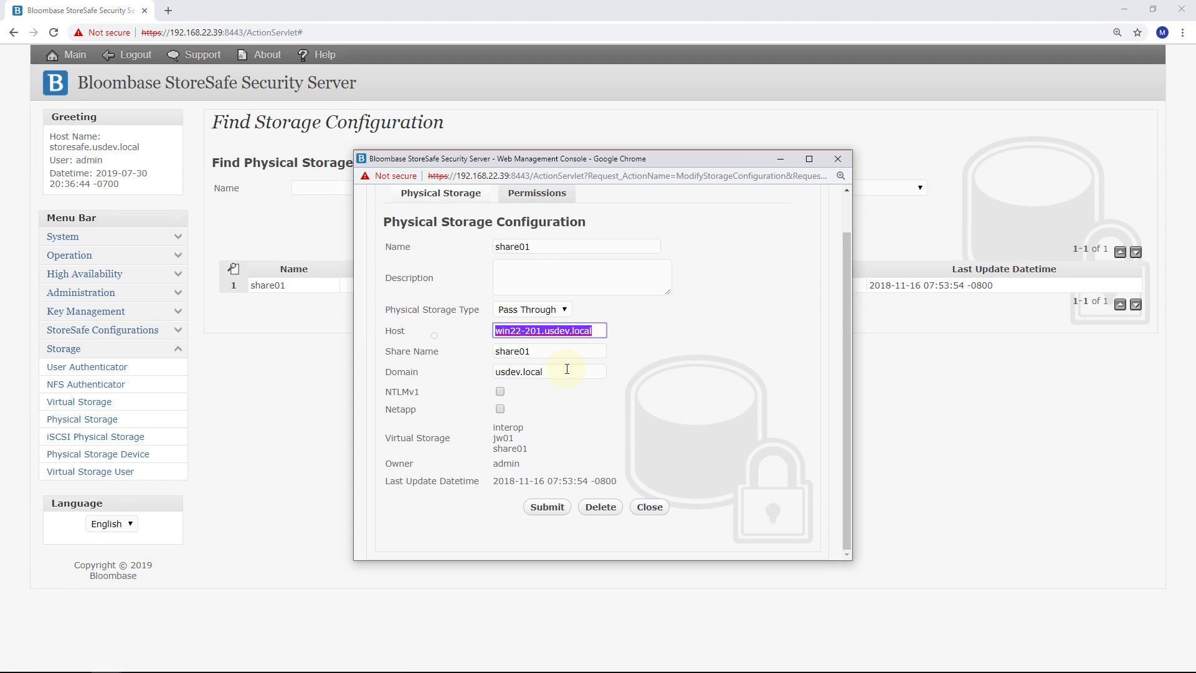
{"action": "left_click_drag", "start_coordinate": [565, 352], "coordinate": [462, 353]}
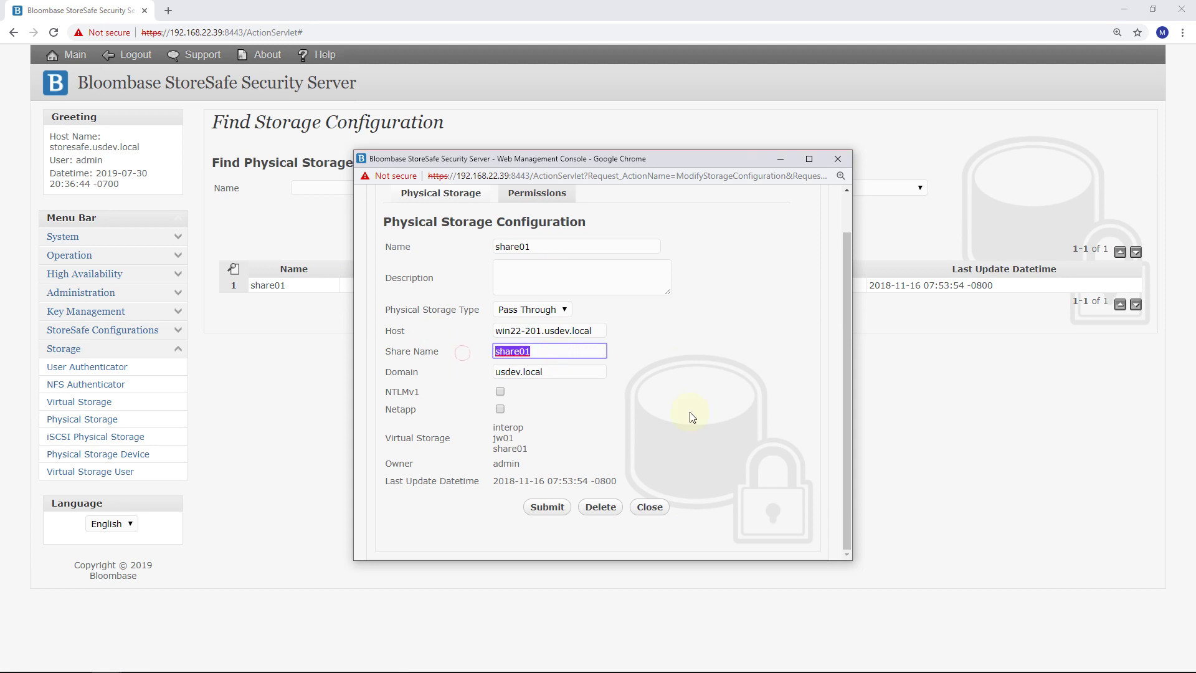
{"action": "left_click", "coordinate": [651, 507]}
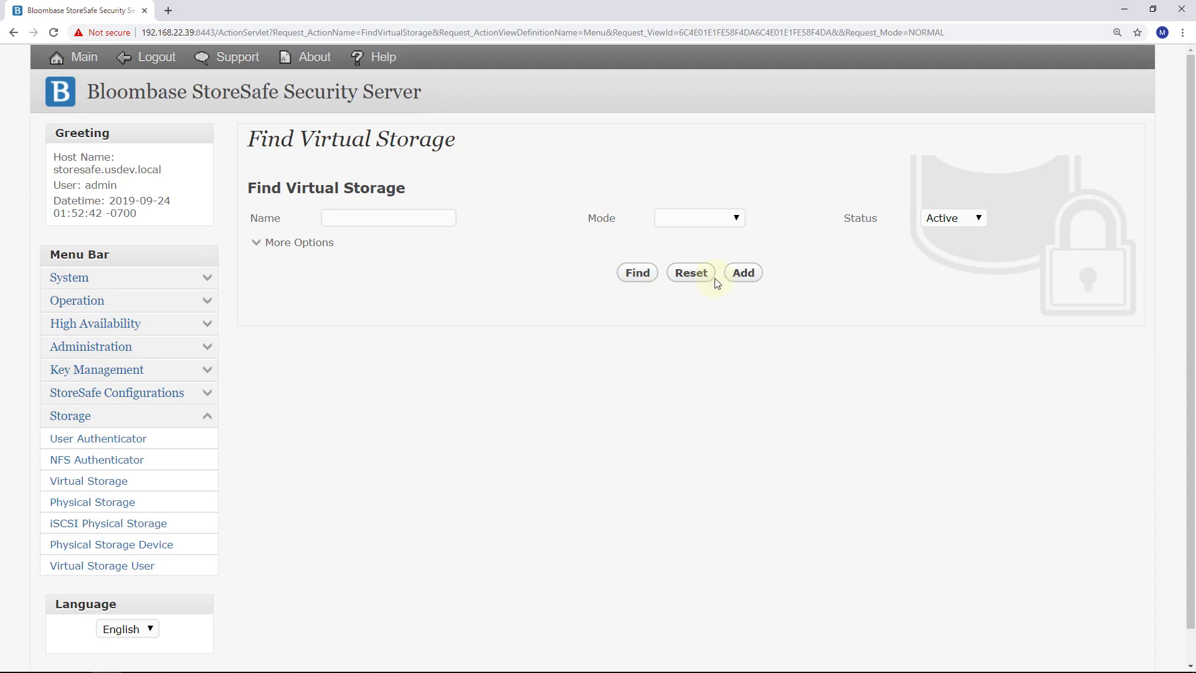
- Open share01's virtual storage settings and review its SMB protocol and share01 physical storage
{"action": "left_click", "coordinate": [631, 275]}
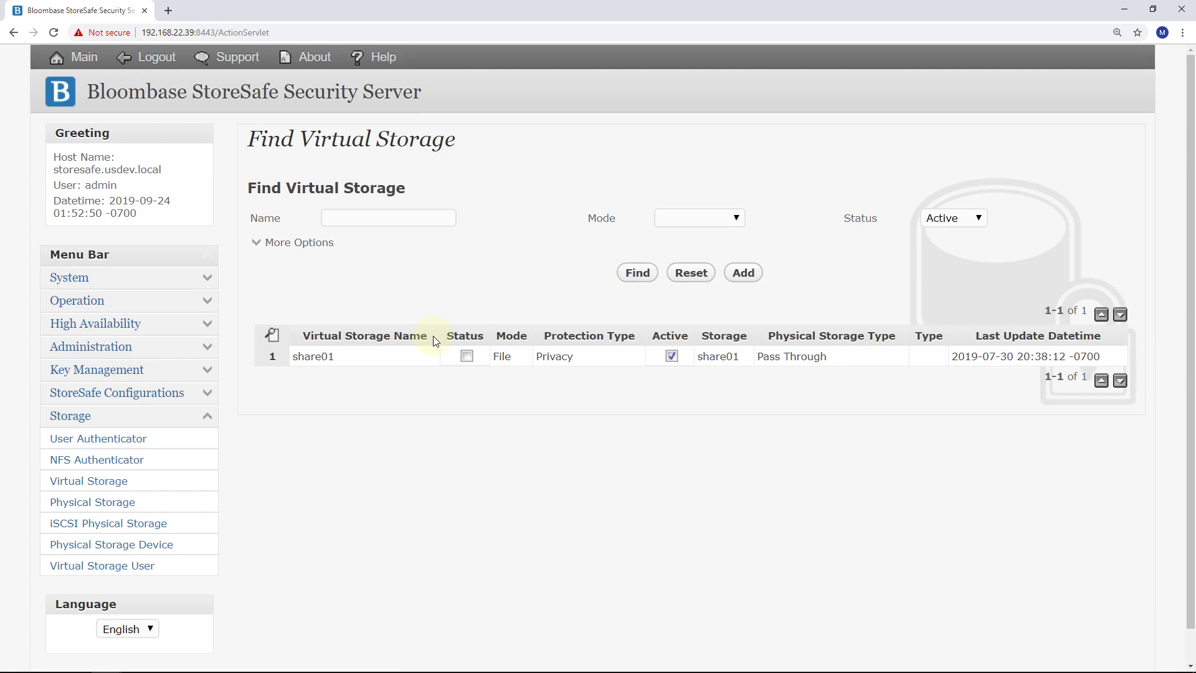
{"action": "left_click", "coordinate": [322, 360]}
{"action": "left_click", "coordinate": [367, 368]}
{"action": "scroll", "coordinate": [458, 453], "scroll_direction": "down", "scroll_amount": 3}
{"action": "left_click_drag", "start_coordinate": [400, 283], "coordinate": [551, 286]}
{"action": "left_click", "coordinate": [771, 317]}
{"action": "scroll", "coordinate": [770, 318], "scroll_direction": "down", "scroll_amount": 1}
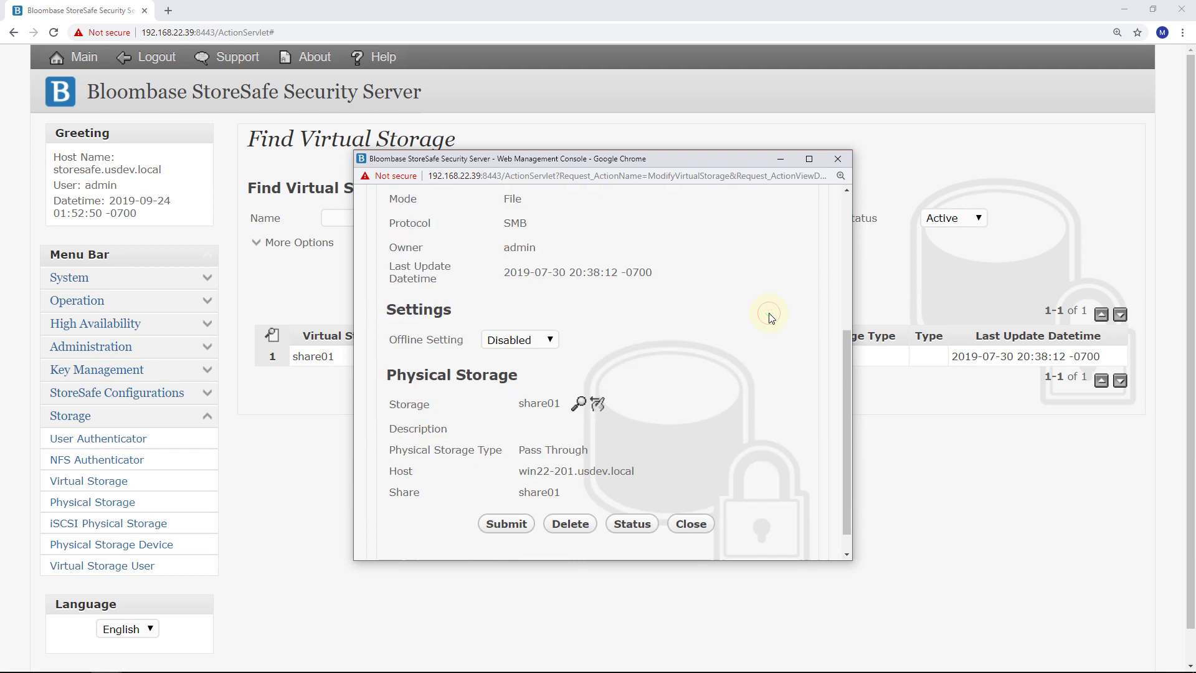
{"action": "scroll", "coordinate": [770, 317], "scroll_direction": "up", "scroll_amount": 4}
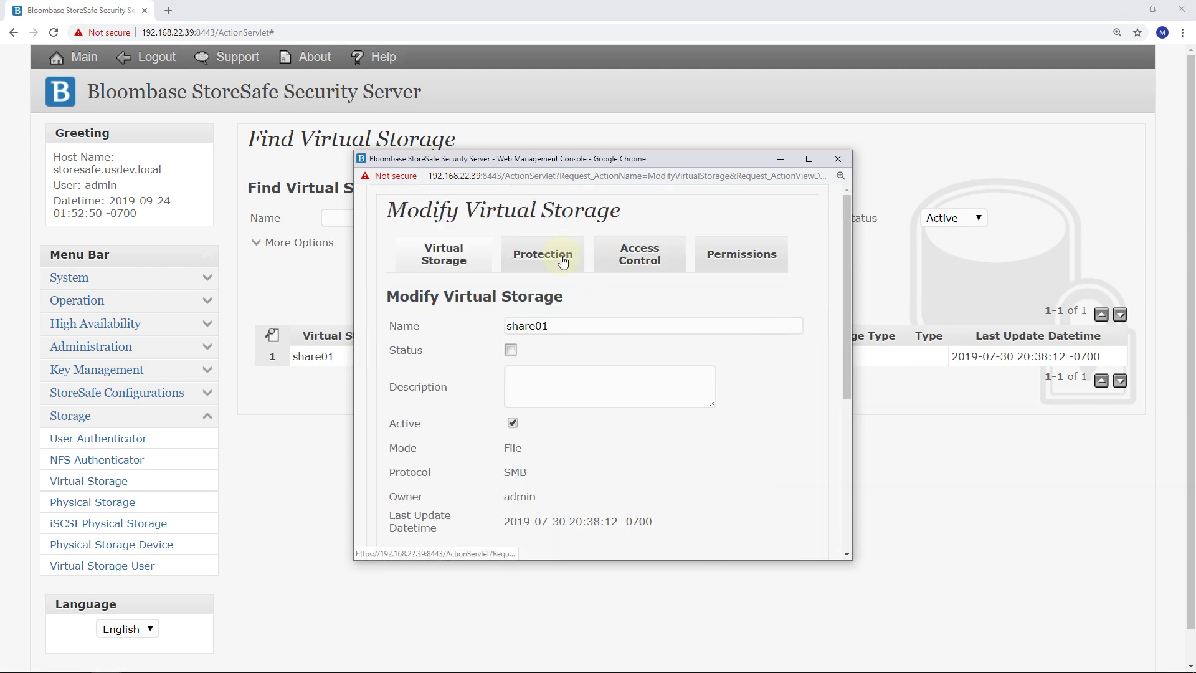
- Check share01's protection uses key nSaaS-key01 with AES 256 cipher
{"action": "left_click", "coordinate": [563, 260]}
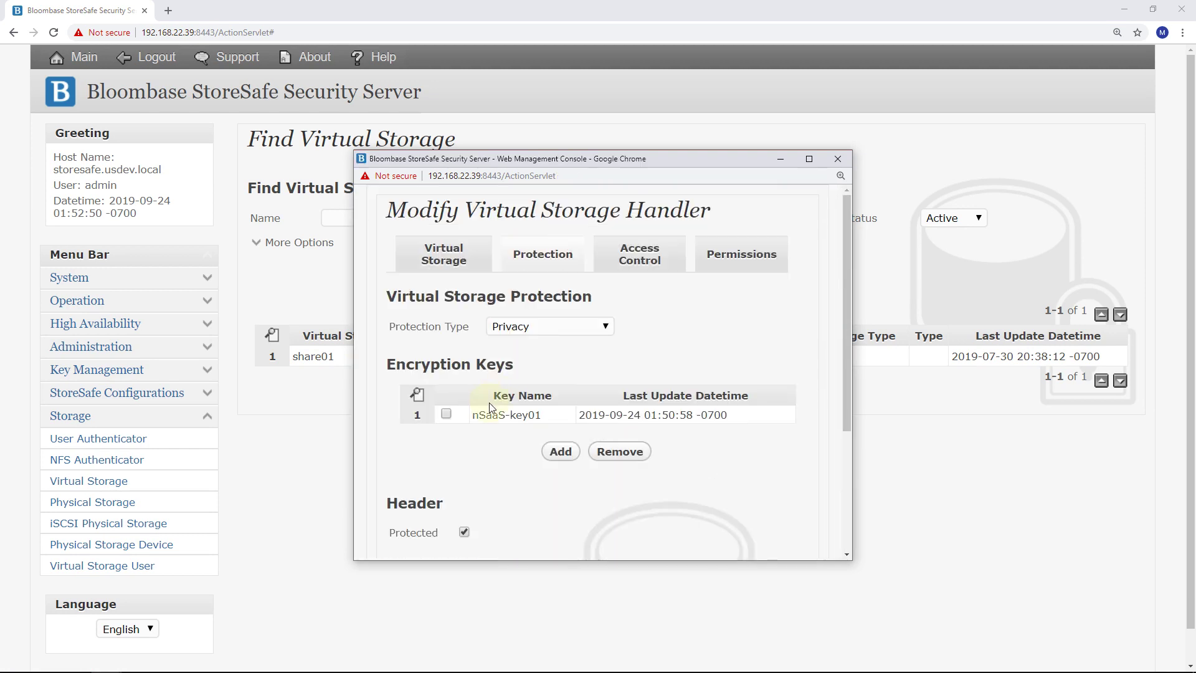
{"action": "left_click", "coordinate": [491, 415]}
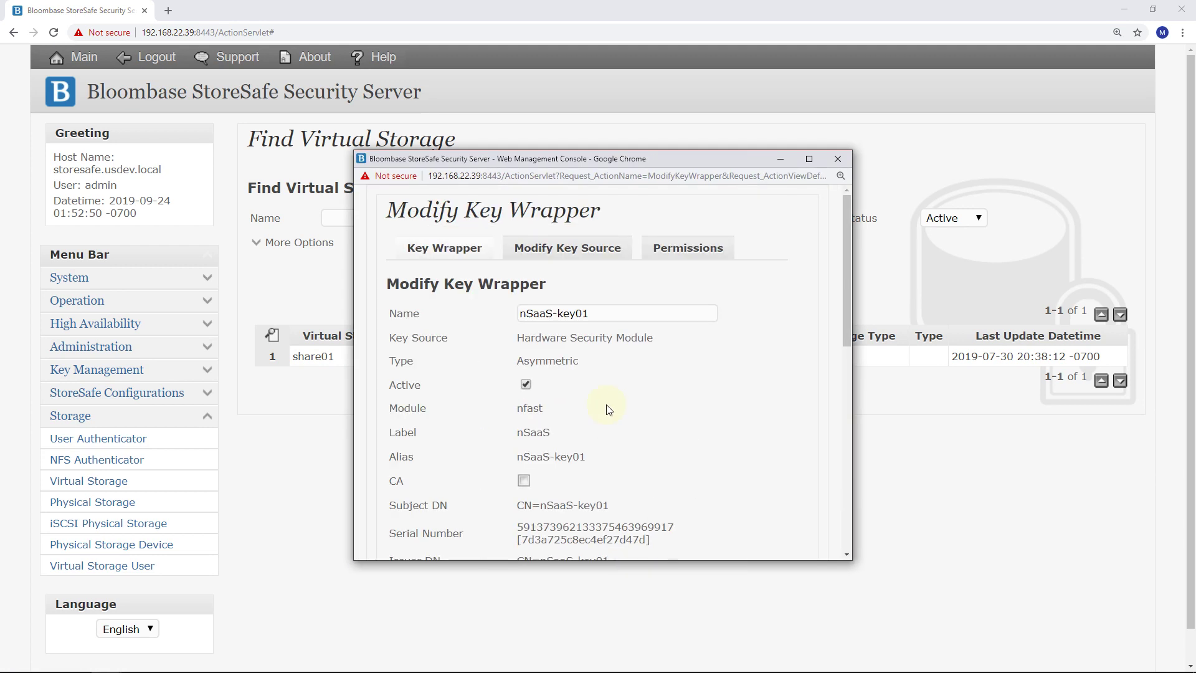
{"action": "scroll", "coordinate": [612, 408], "scroll_direction": "down", "scroll_amount": 8}
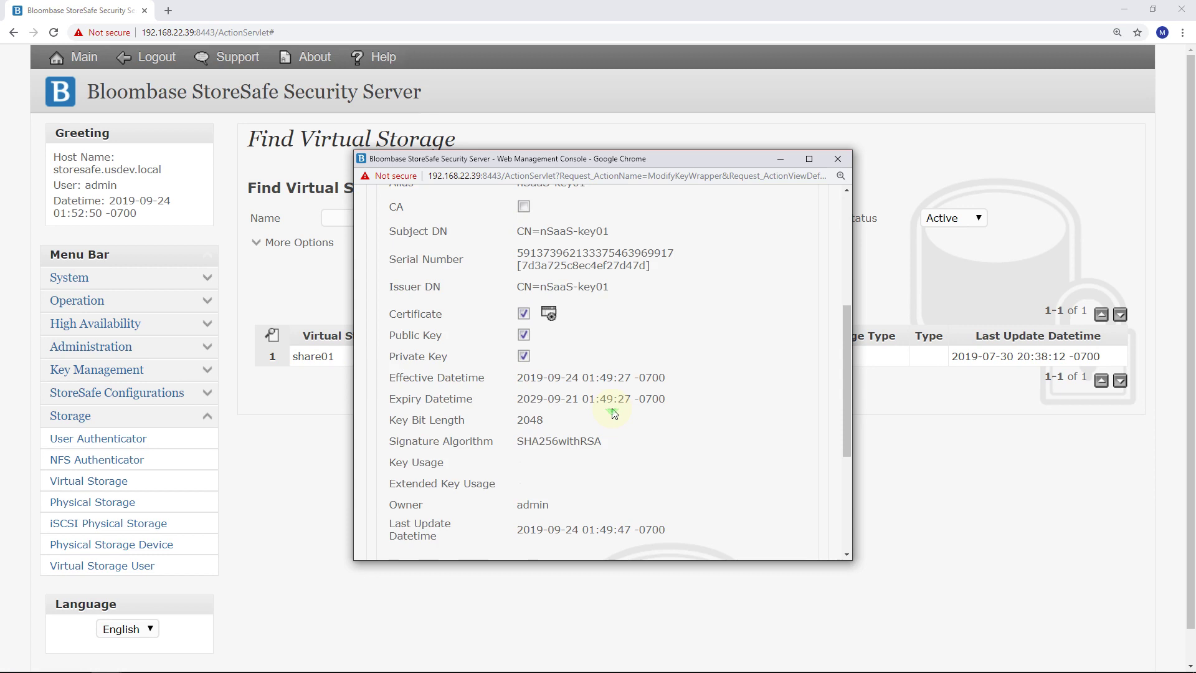
{"action": "left_click", "coordinate": [657, 497]}
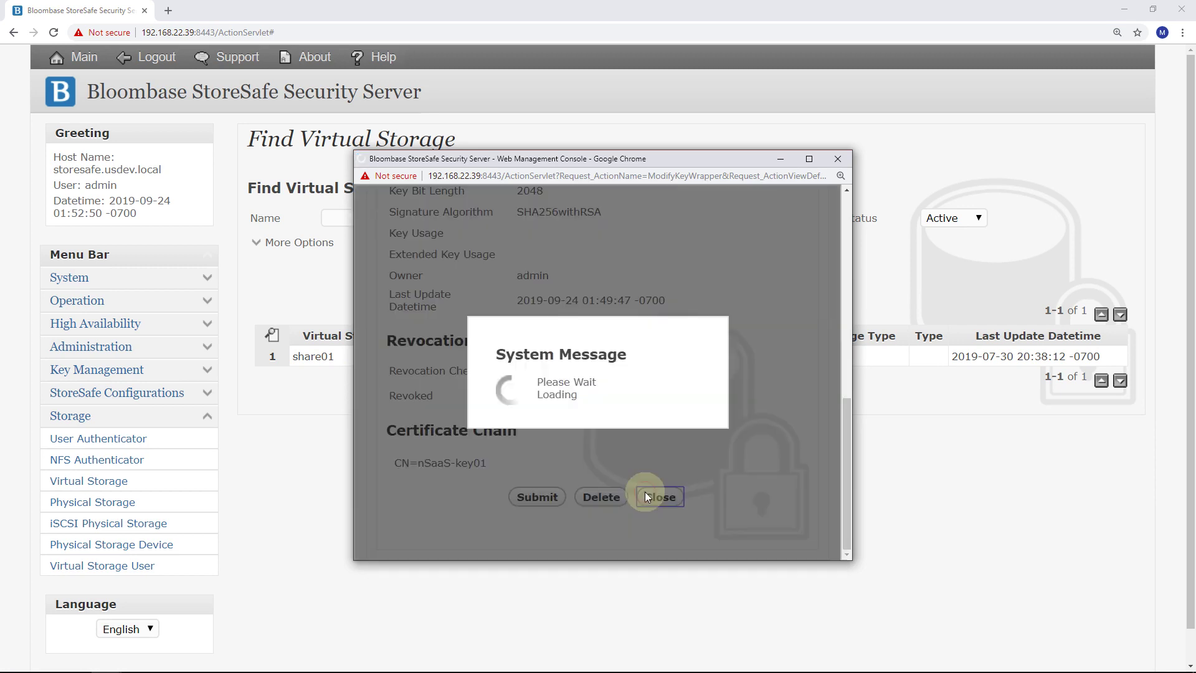
{"action": "scroll", "coordinate": [617, 373], "scroll_direction": "down", "scroll_amount": 3}
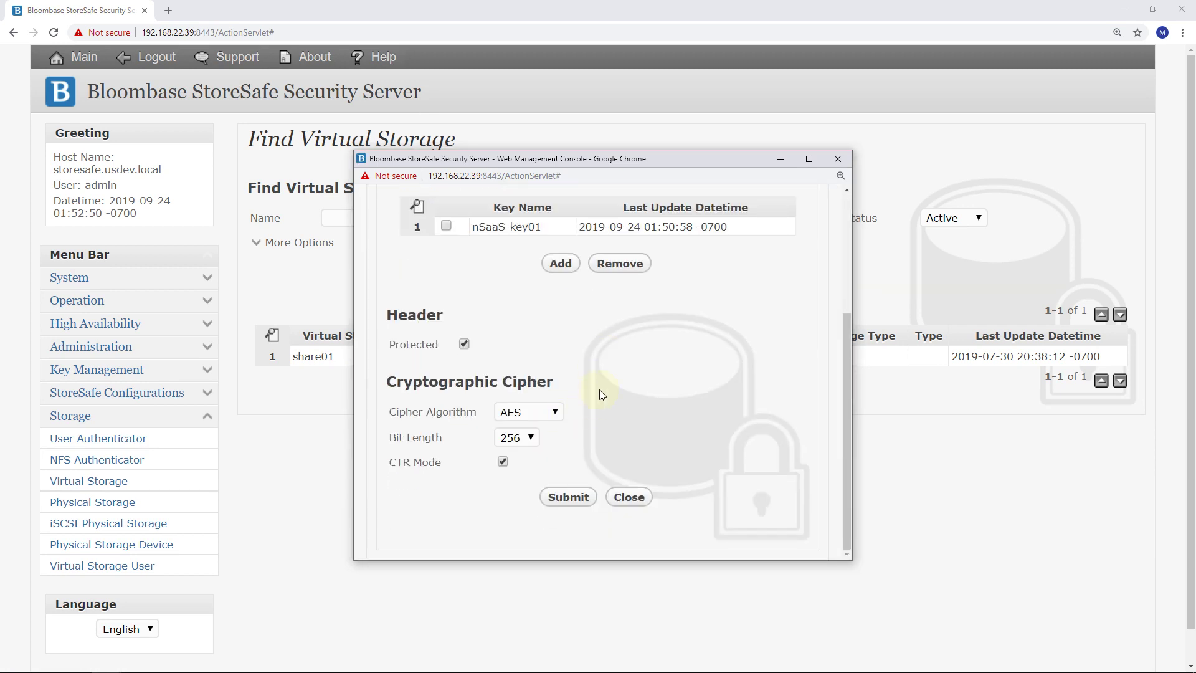
{"action": "scroll", "coordinate": [598, 386], "scroll_direction": "up", "scroll_amount": 3}
- Review the domain user's read/write access control, then close the settings
{"action": "left_click", "coordinate": [631, 251]}
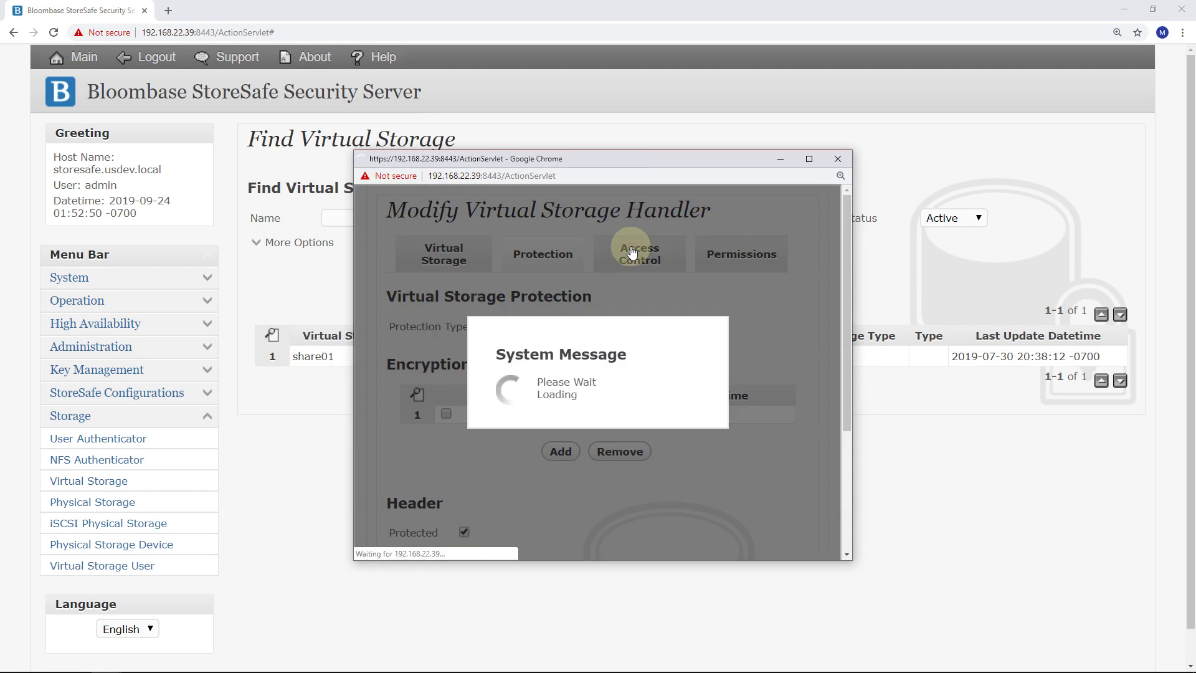
{"action": "scroll", "coordinate": [569, 341], "scroll_direction": "down", "scroll_amount": 2}
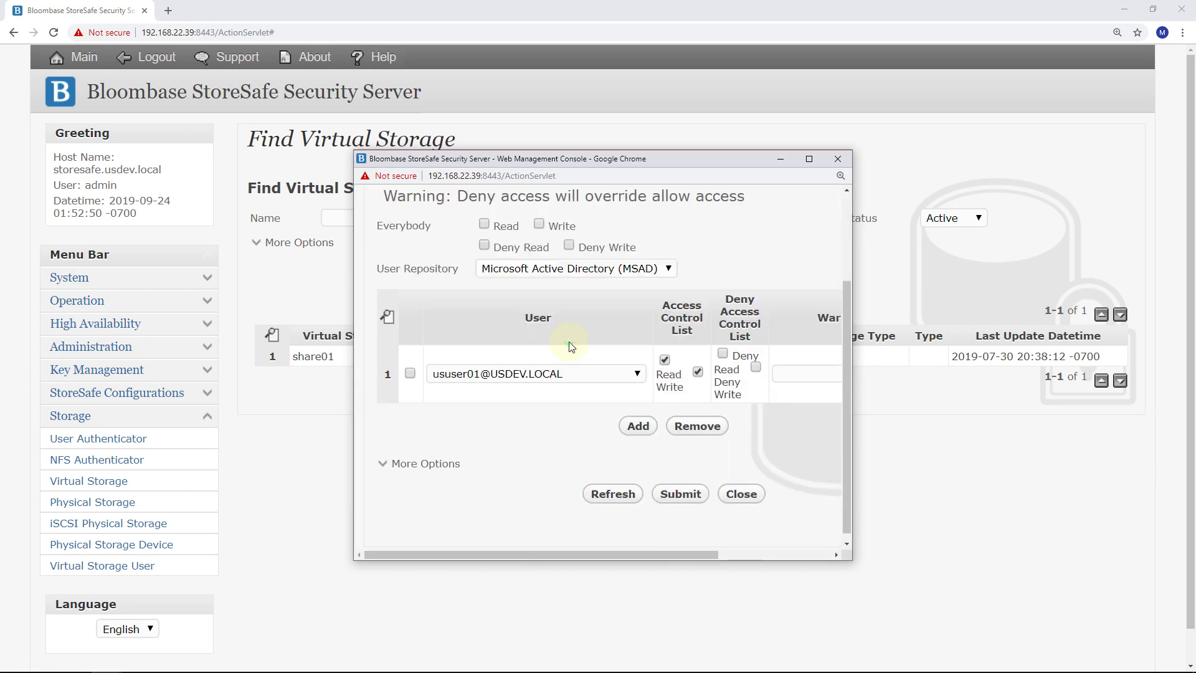
{"action": "left_click", "coordinate": [731, 483]}
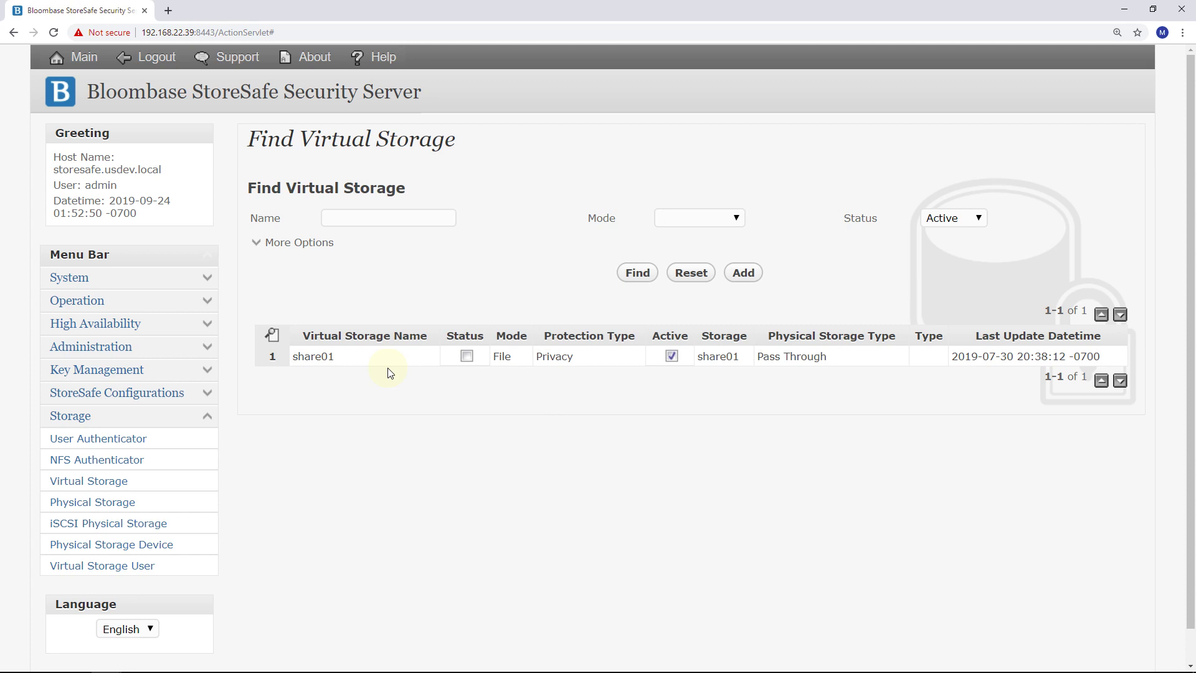
- Restart the share01 virtual storage from its status window, accepting the data warning
{"action": "left_click", "coordinate": [323, 359]}
{"action": "left_click", "coordinate": [428, 444]}
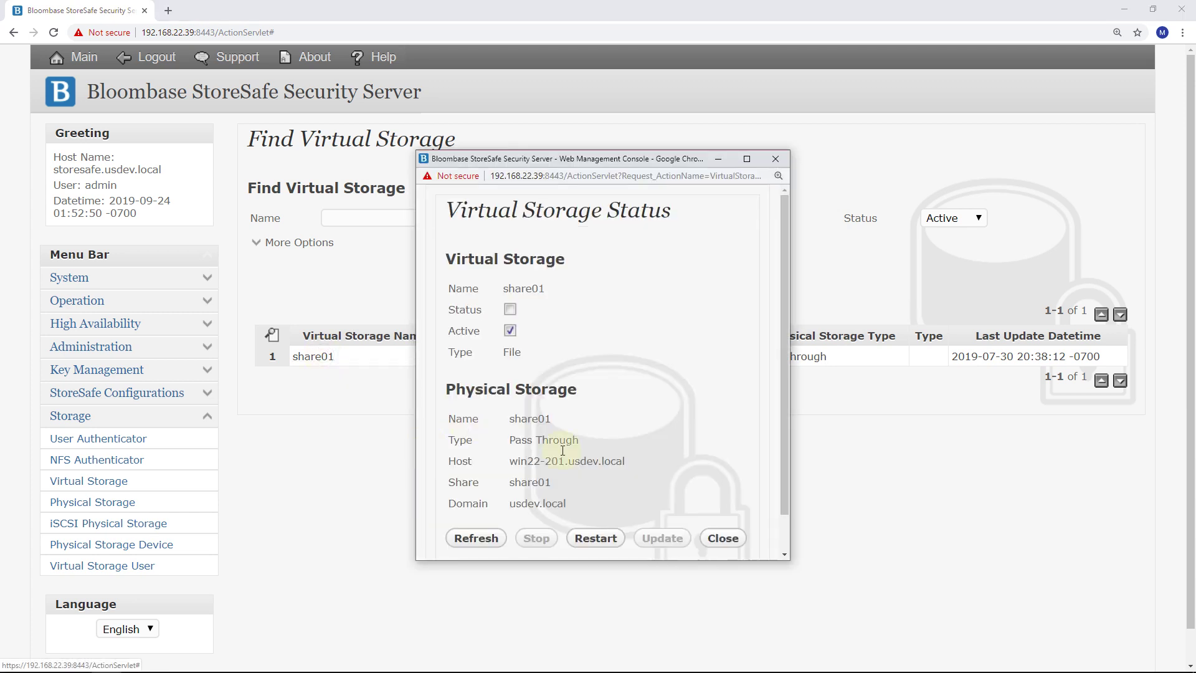
{"action": "scroll", "coordinate": [597, 508], "scroll_direction": "down", "scroll_amount": 1}
{"action": "left_click", "coordinate": [597, 496]}
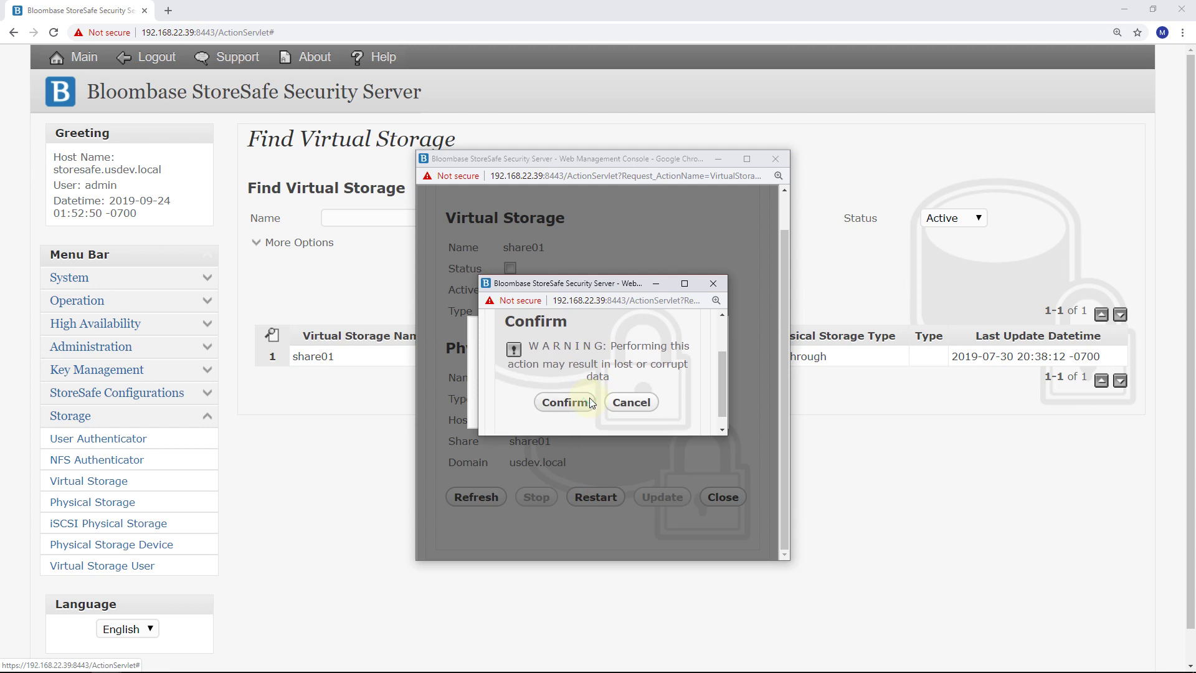
{"action": "left_click", "coordinate": [581, 399]}
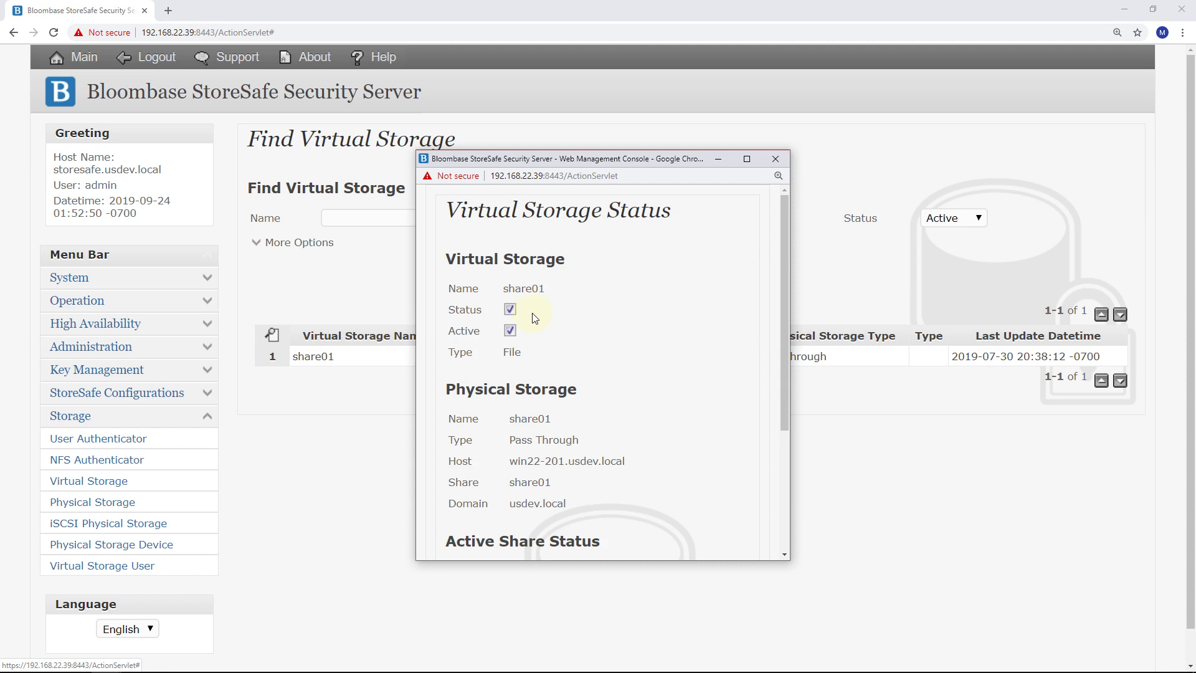
- Check share01's active share status, close the window, and refresh the virtual storage list
{"action": "scroll", "coordinate": [531, 317], "scroll_direction": "down", "scroll_amount": 2}
{"action": "scroll", "coordinate": [529, 317], "scroll_direction": "down", "scroll_amount": 1}
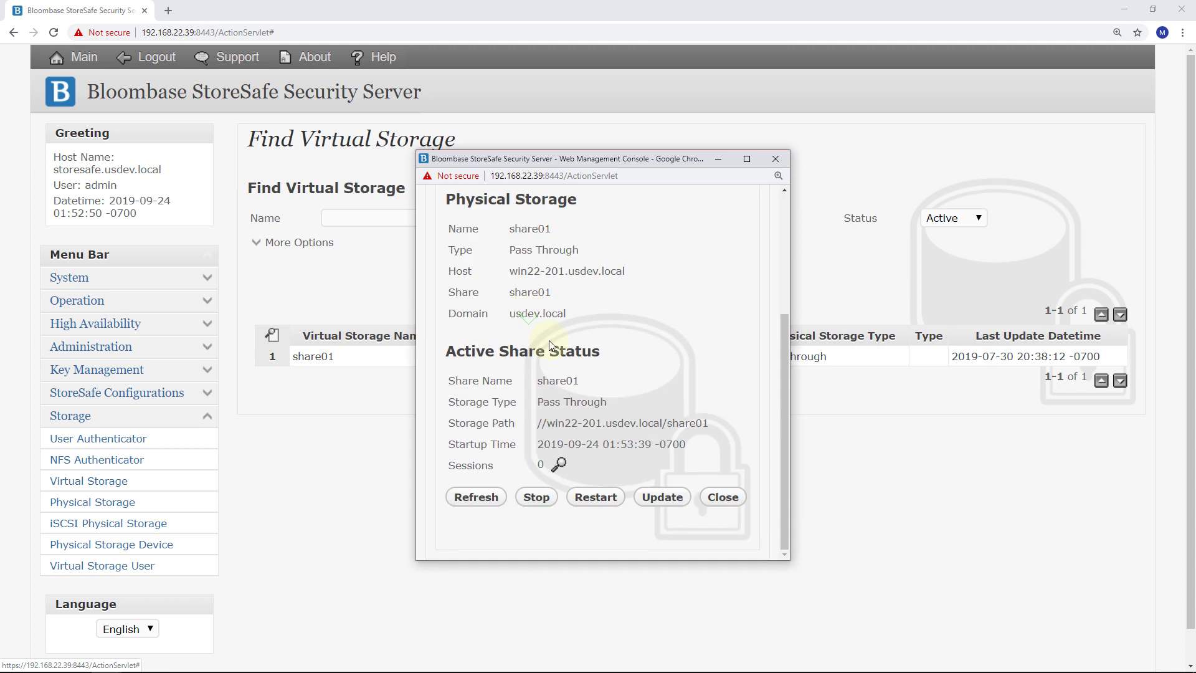
{"action": "left_click", "coordinate": [720, 494]}
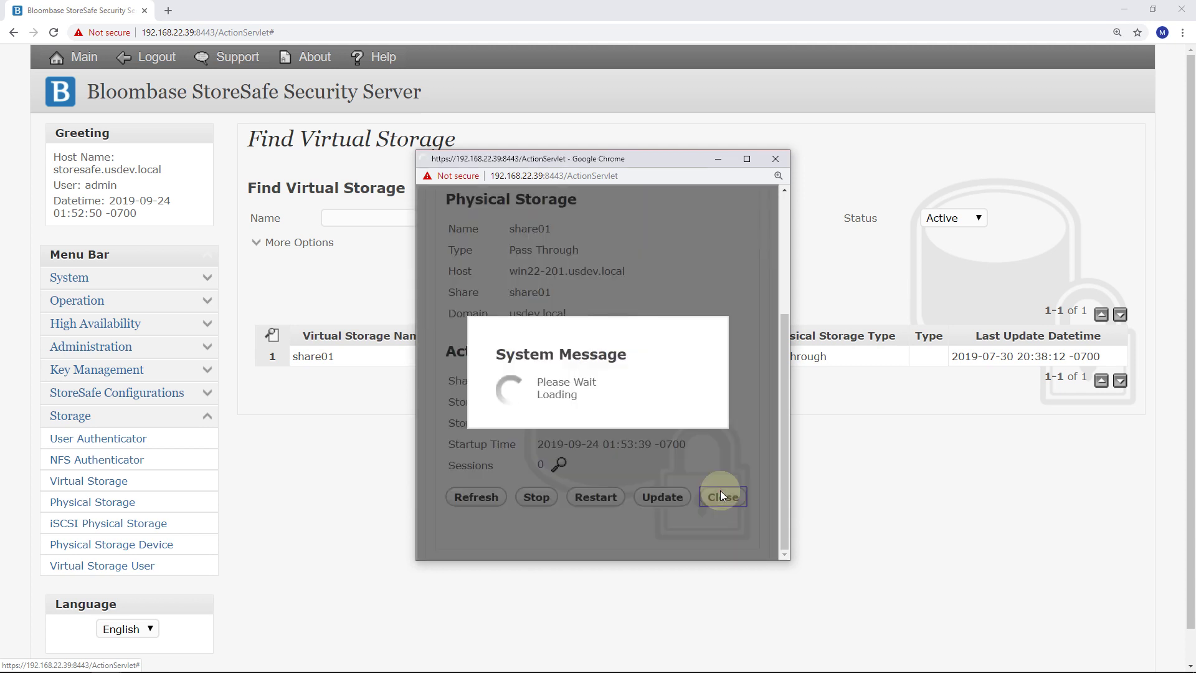
{"action": "left_click", "coordinate": [634, 272]}
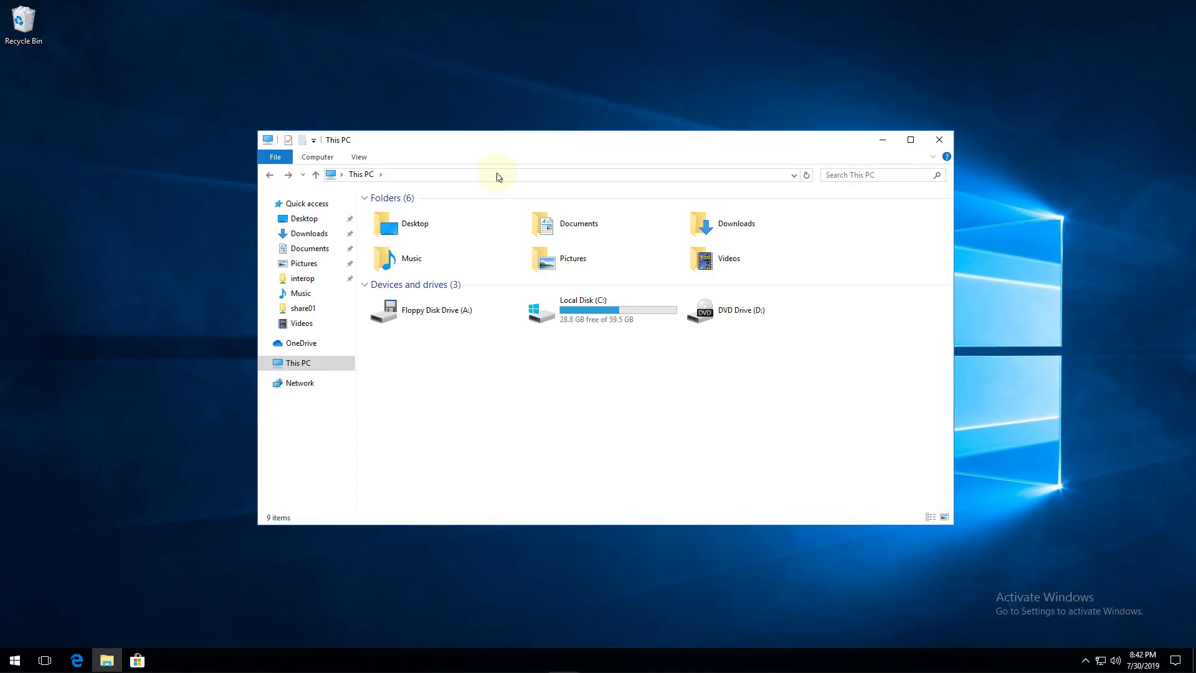
- Browse to \\storesafe.usdev.local in File Explorer and open the share01 folder
{"action": "left_click", "coordinate": [487, 179]}
{"action": "type", "text": "\\\\storesafe.usdev.local"}
{"action": "key", "text": "Return"}
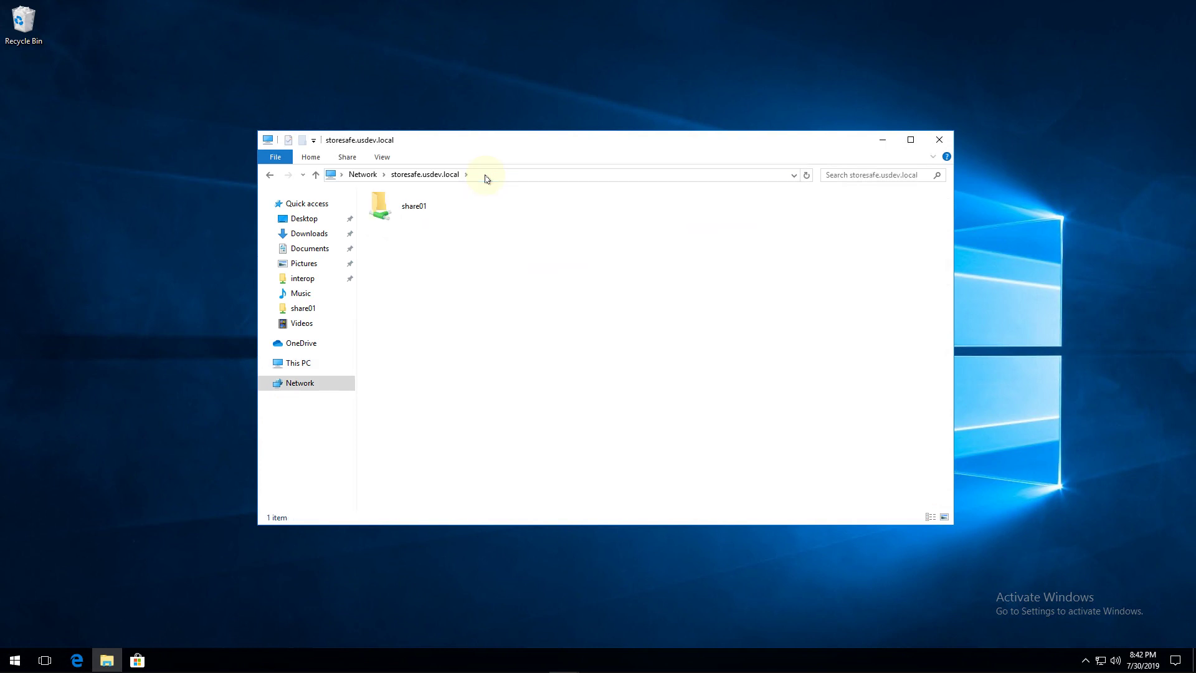
{"action": "left_click", "coordinate": [403, 219]}
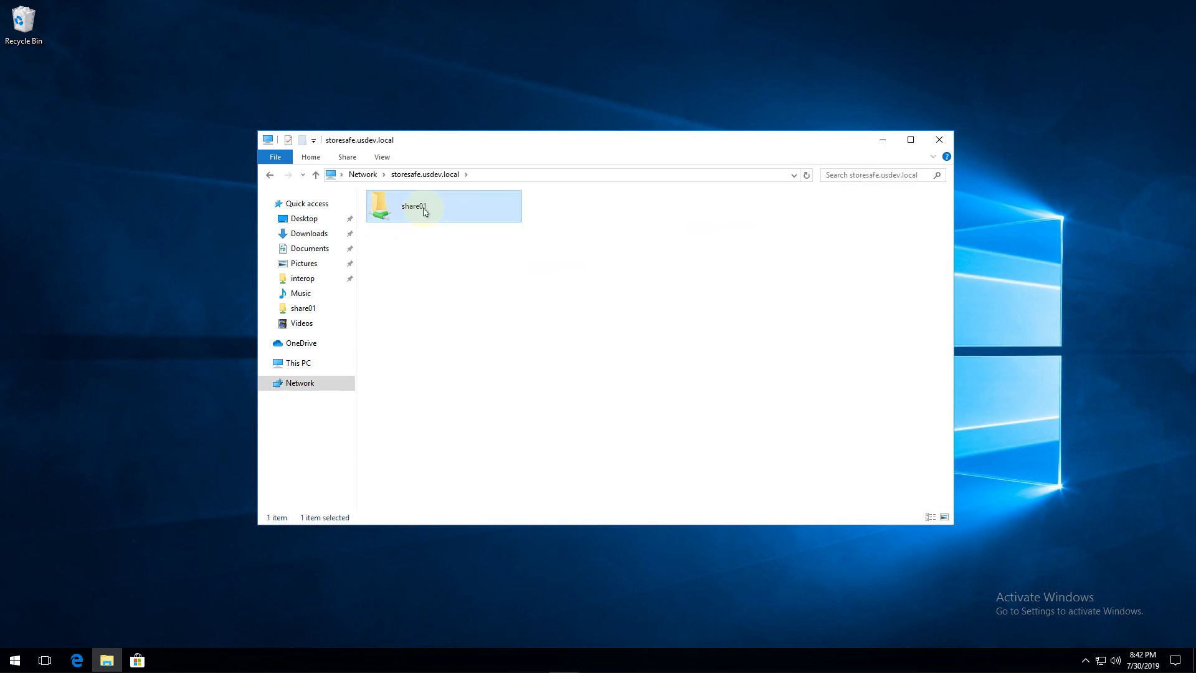
{"action": "double_click", "coordinate": [425, 212]}
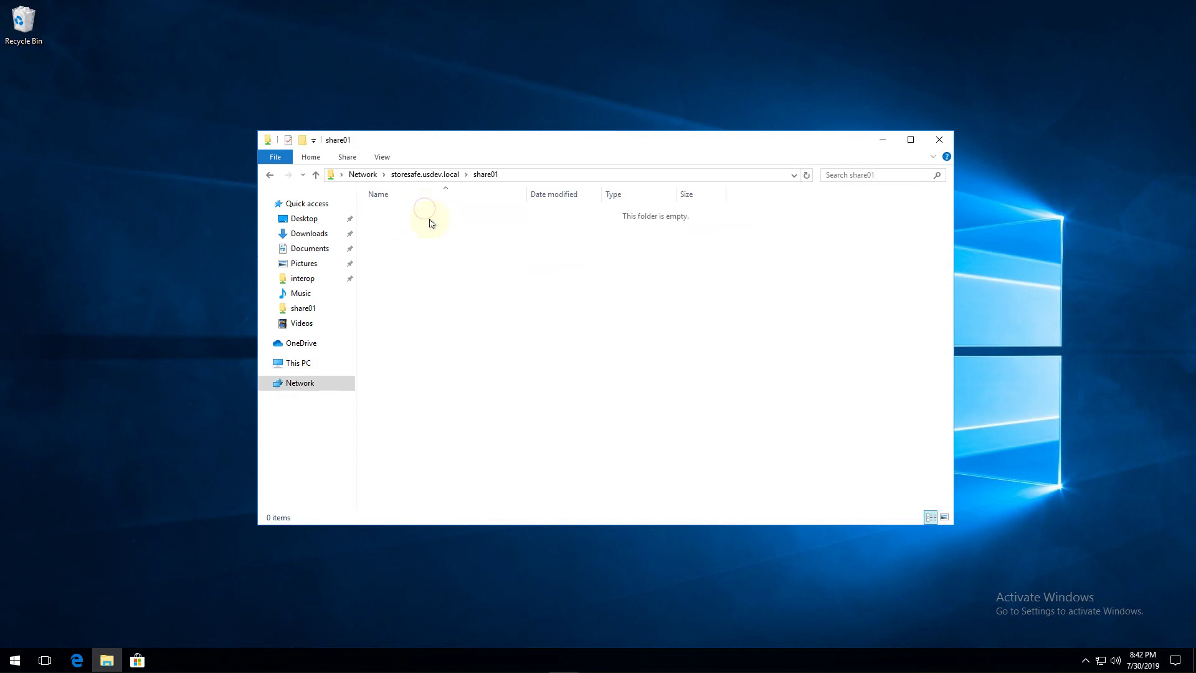
- Create a new text document in share01 named password.txt
{"action": "right_click", "coordinate": [464, 273]}
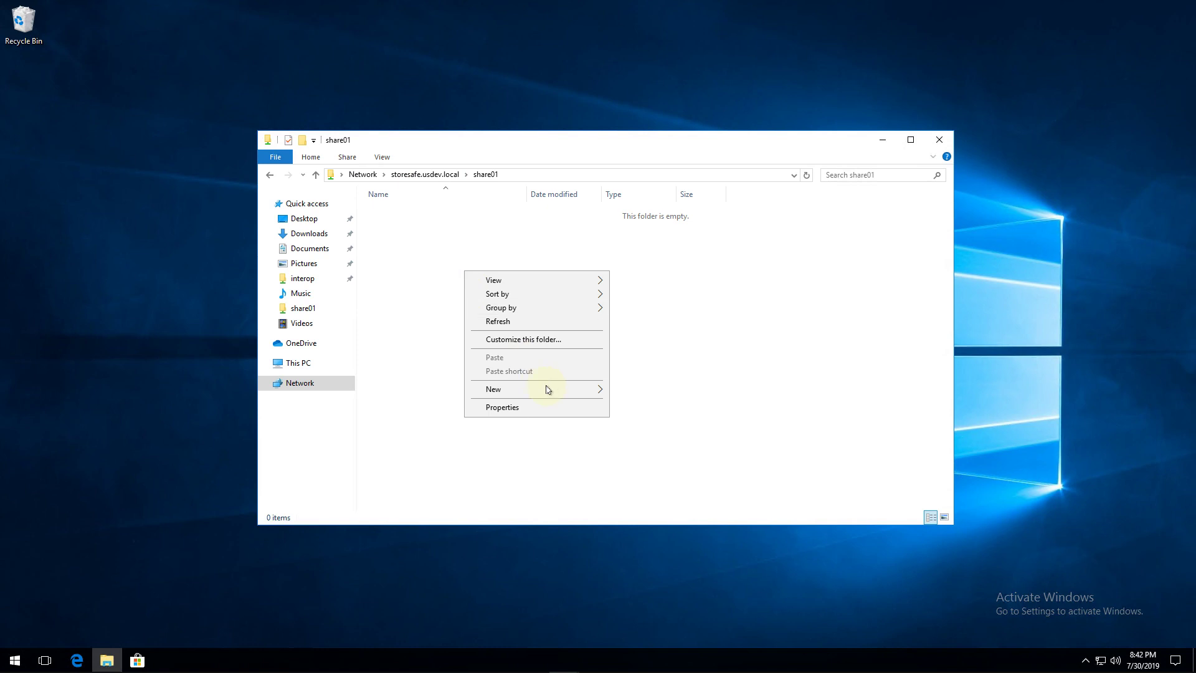
{"action": "mouse_move", "coordinate": [547, 389]}
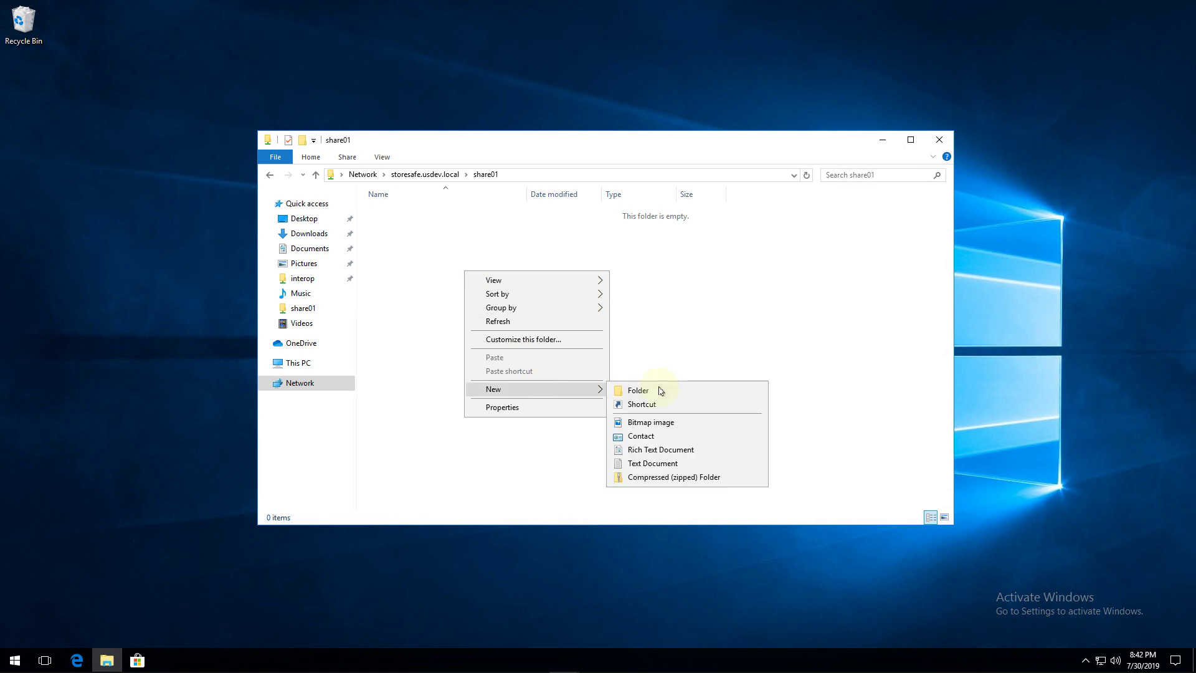
{"action": "left_click", "coordinate": [662, 466]}
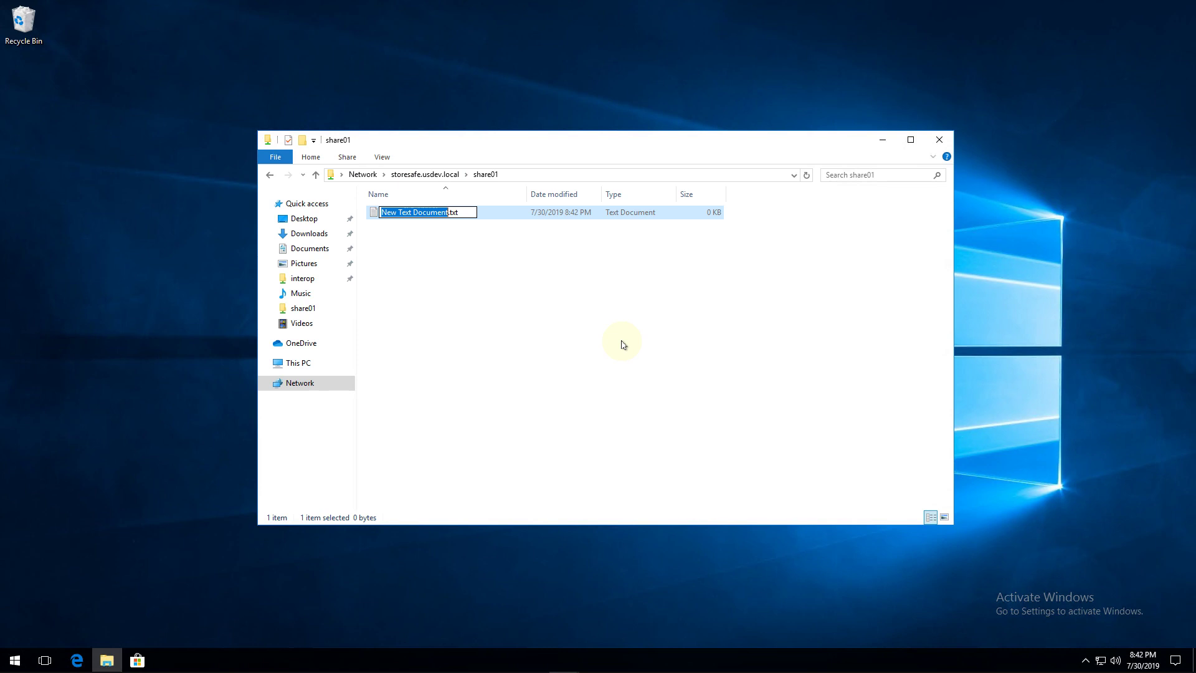
{"action": "type", "text": "password"}
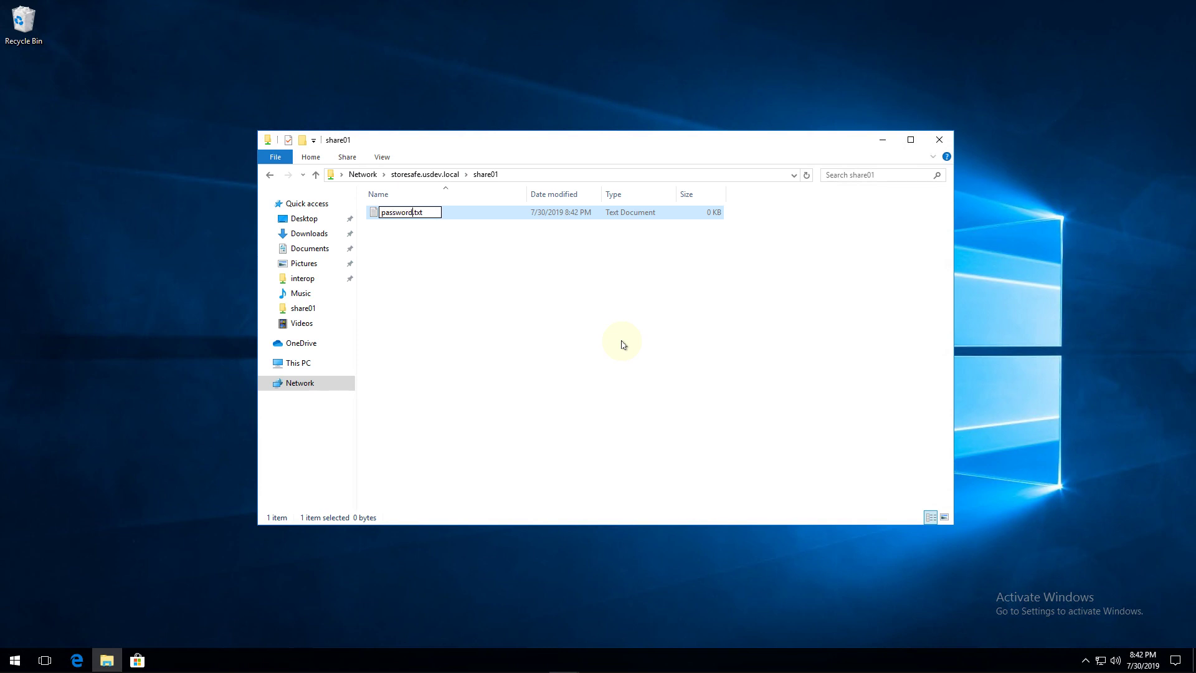
{"action": "key", "text": "Return"}
- Open password.txt in Notepad and type a sample bank name and password line
{"action": "right_click", "coordinate": [429, 215]}
{"action": "left_click", "coordinate": [458, 224]}
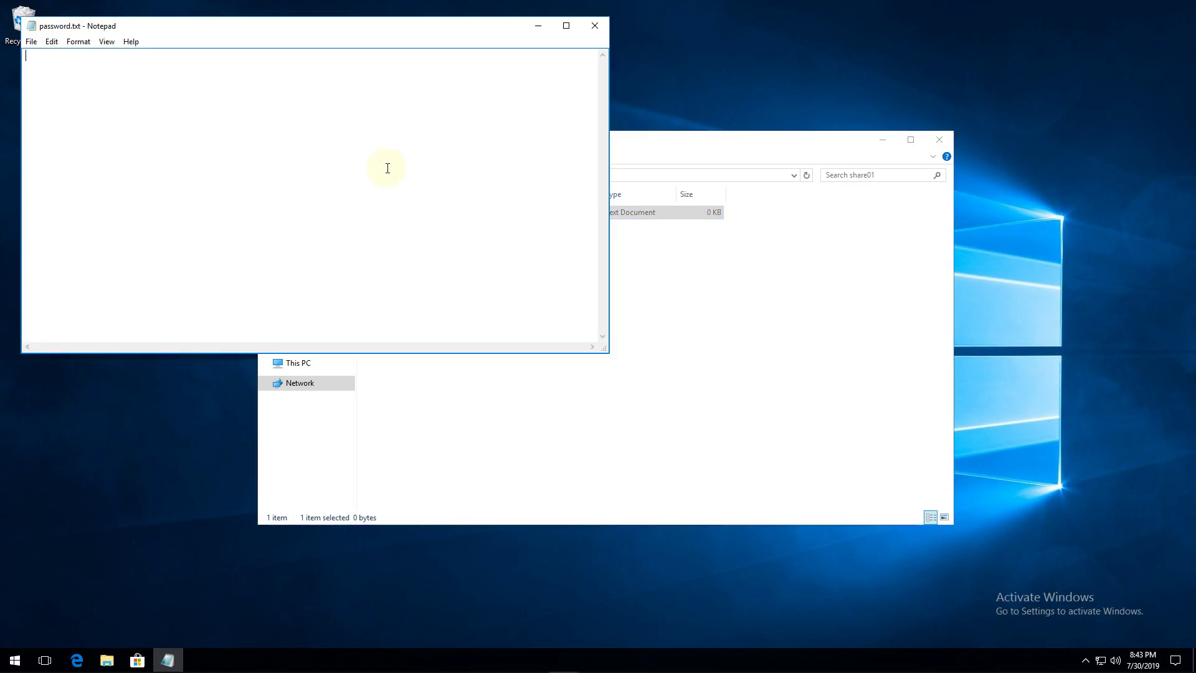
{"action": "type", "text": "Bank of America"}
{"action": "type", "text": "!@#$%wdaxcf"}
{"action": "type", "text": "password"}
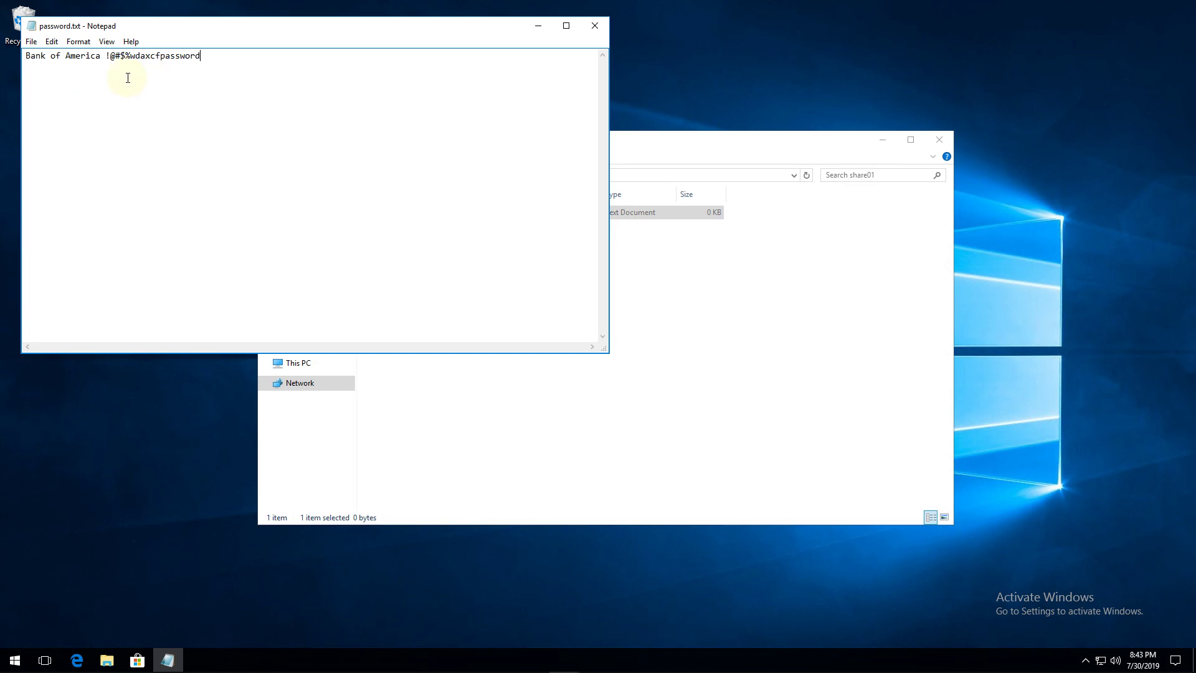
- Save password.txt and close Notepad
{"action": "left_click", "coordinate": [29, 42]}
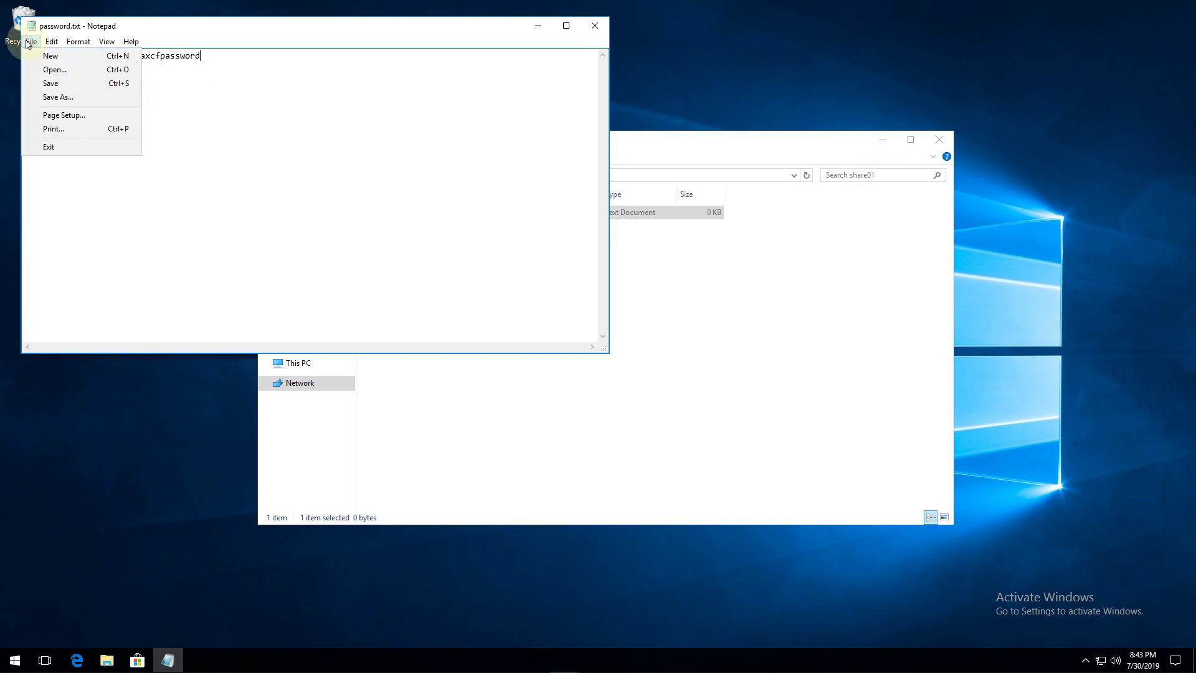
{"action": "left_click", "coordinate": [45, 84]}
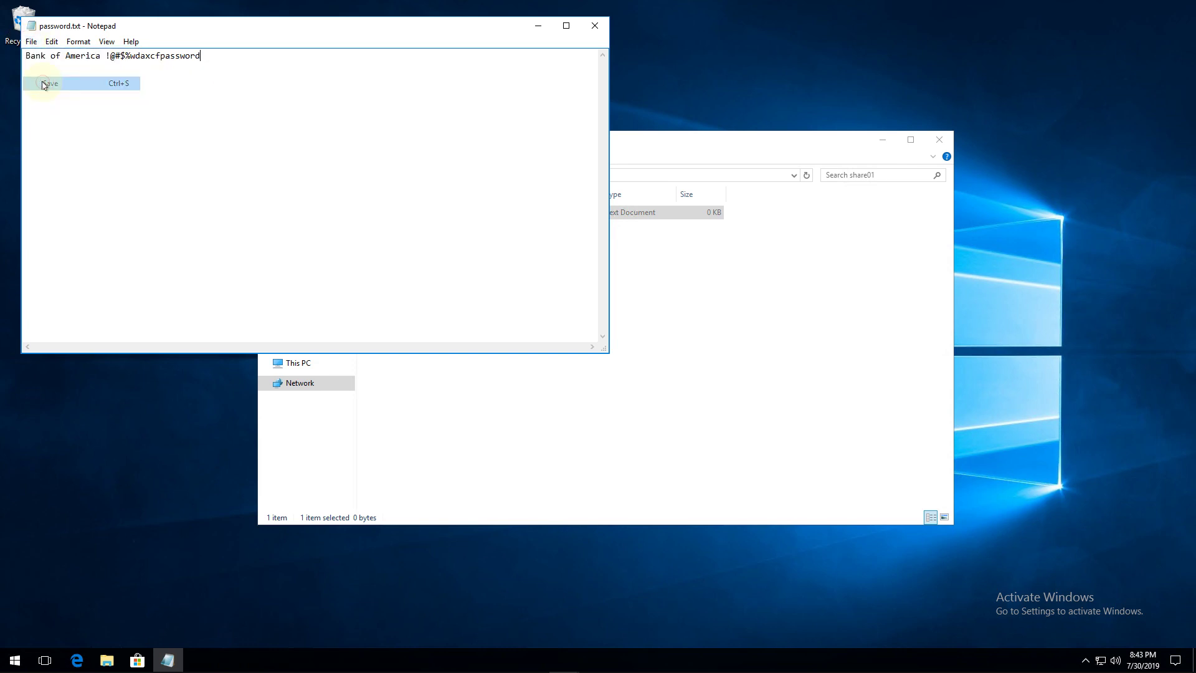
{"action": "left_click", "coordinate": [596, 25]}
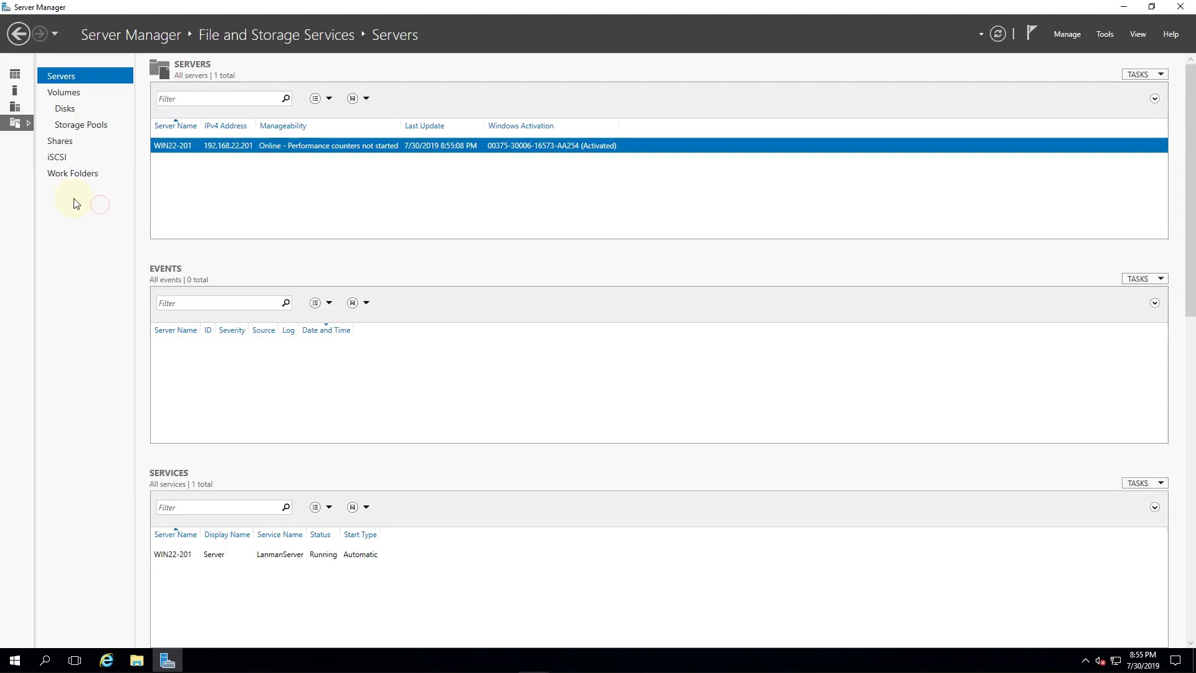
- Open share01 from Server Manager's Shares list and bring up password.txt's actions on the backend
{"action": "left_click", "coordinate": [61, 142]}
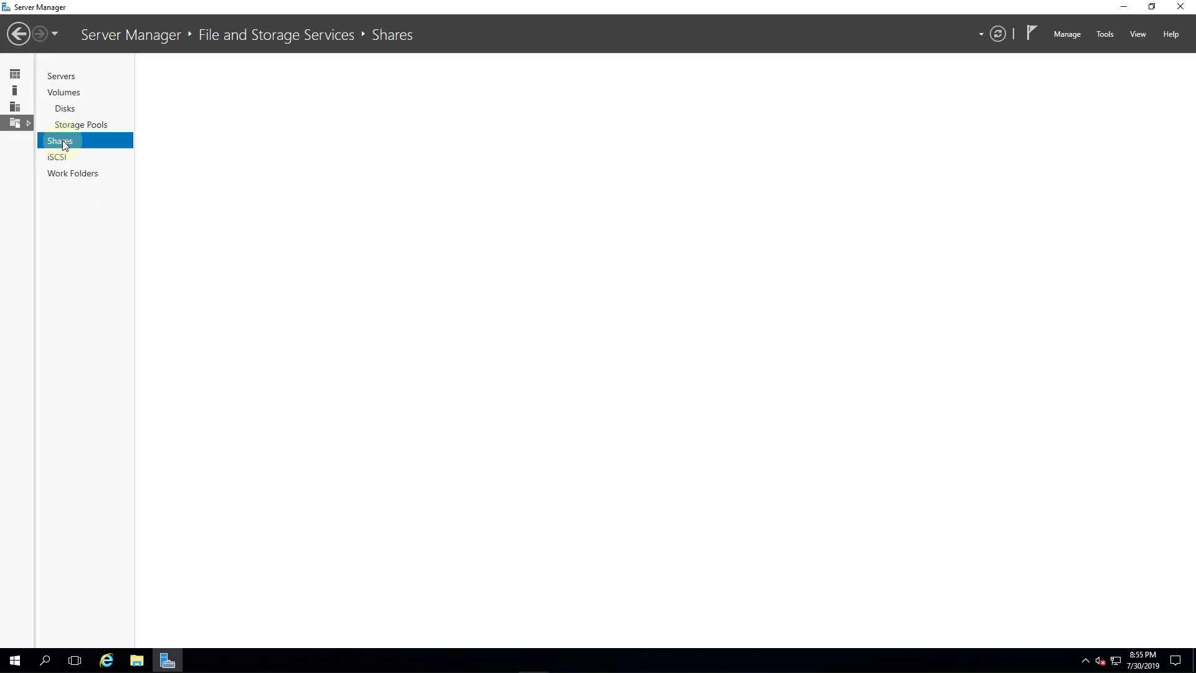
{"action": "left_click", "coordinate": [189, 233]}
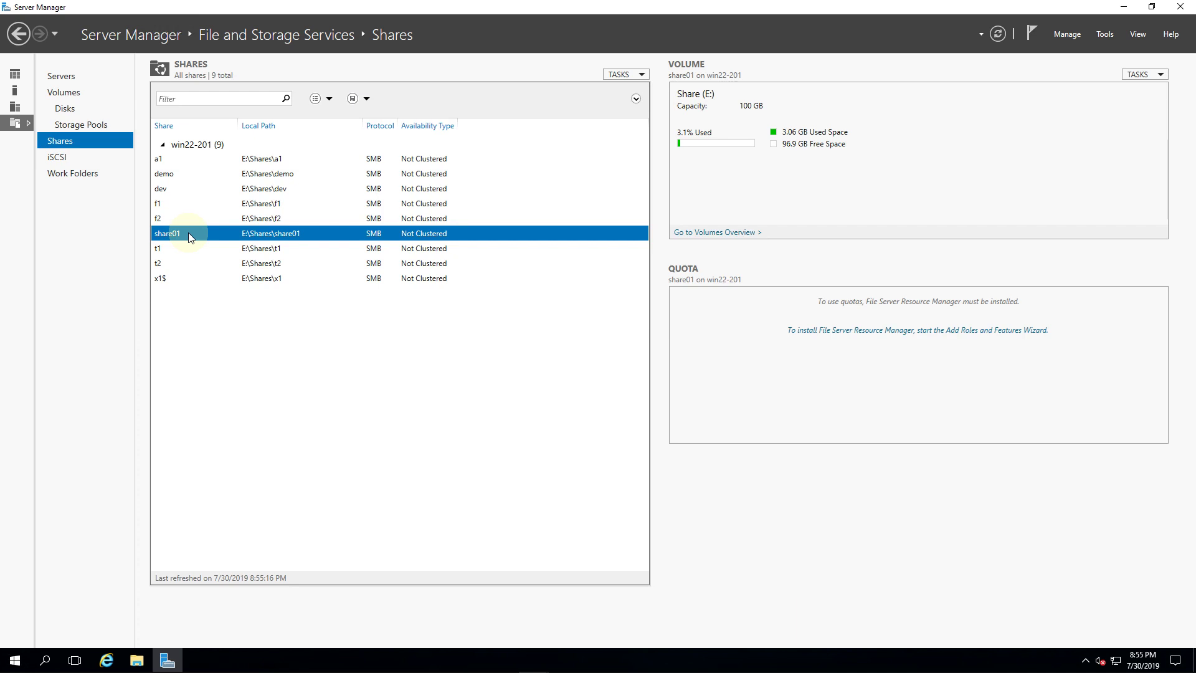
{"action": "right_click", "coordinate": [188, 233]}
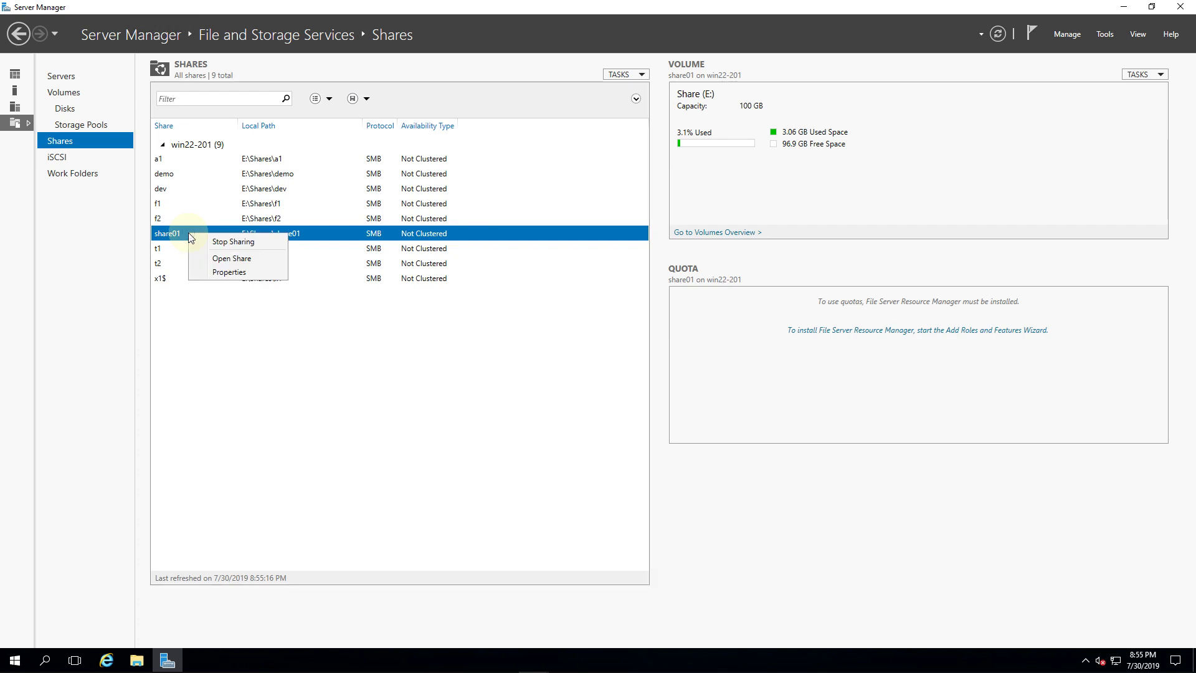
{"action": "left_click", "coordinate": [235, 259]}
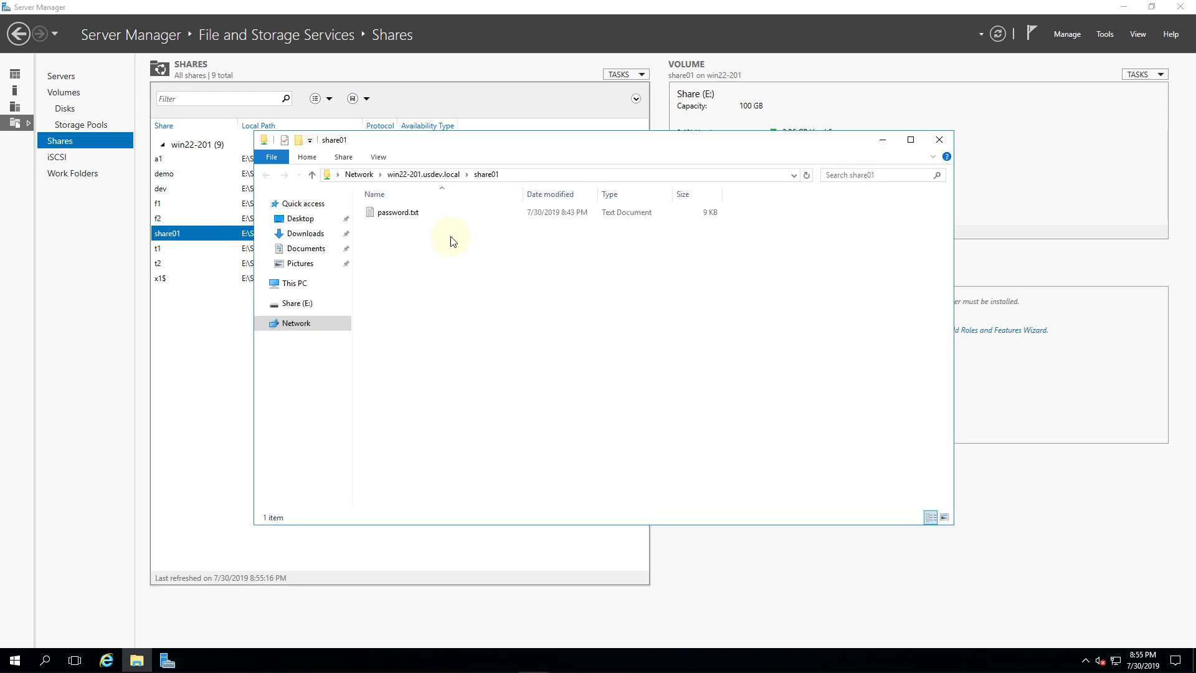
{"action": "left_click", "coordinate": [414, 214]}
{"action": "right_click", "coordinate": [415, 214]}
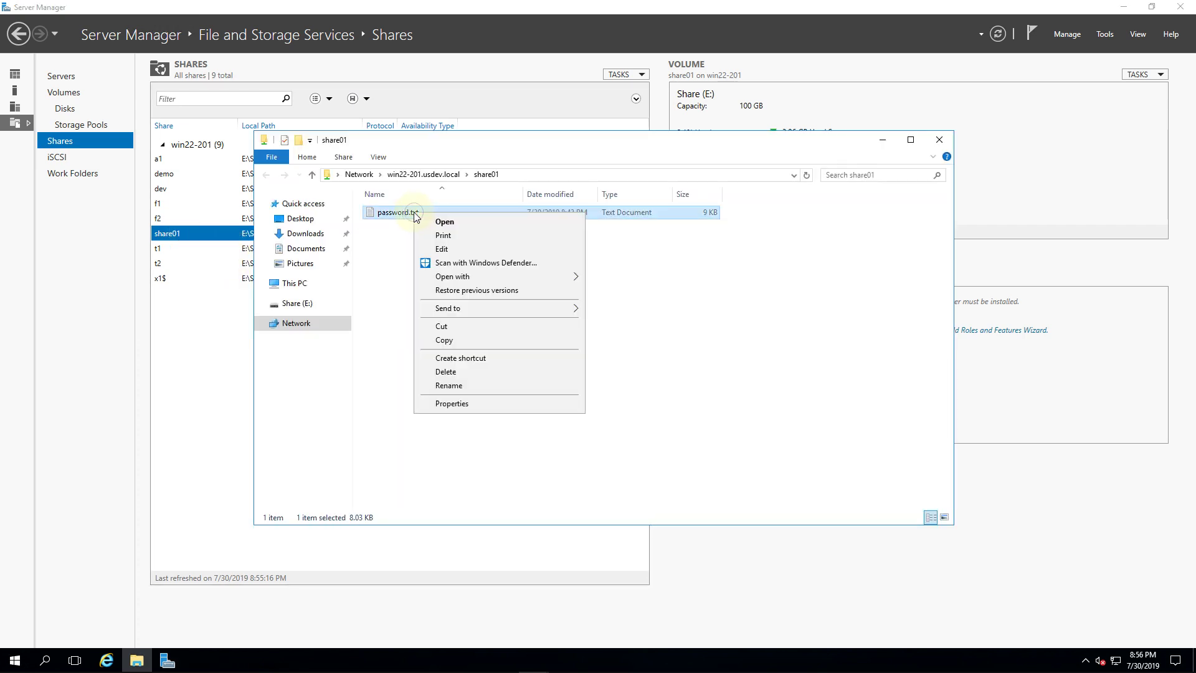
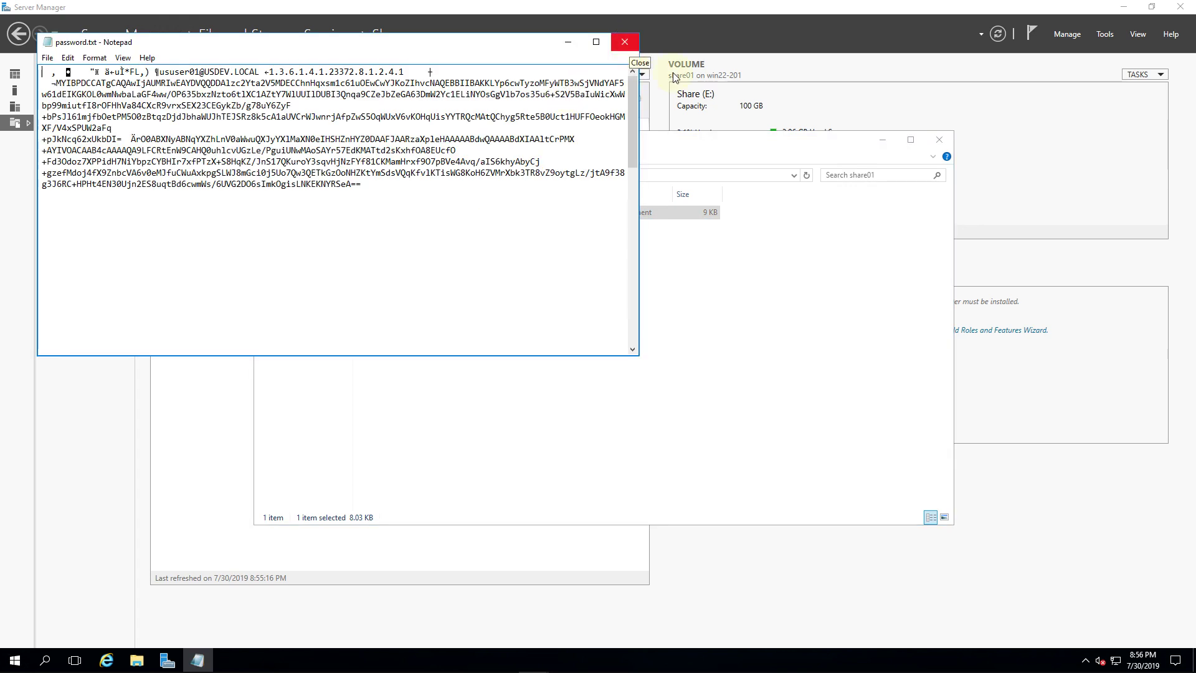
- Close the ciphertext-filled password.txt in Notepad, returning to Server Manager and share01
{"action": "left_click", "coordinate": [627, 44]}
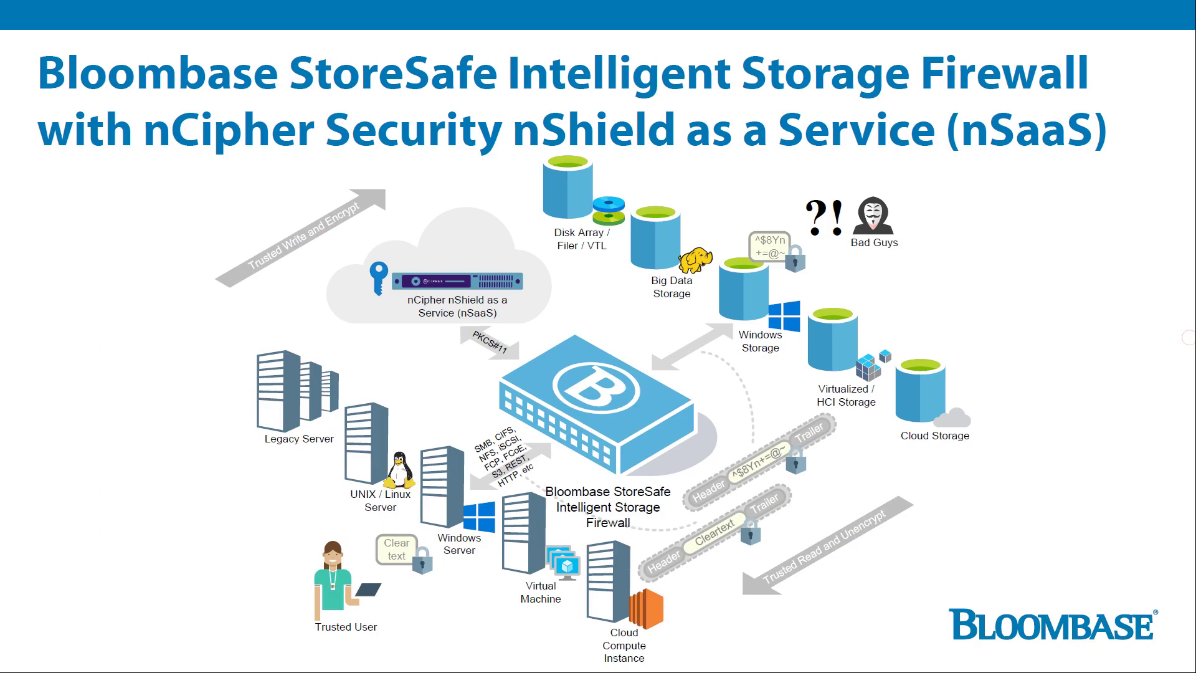